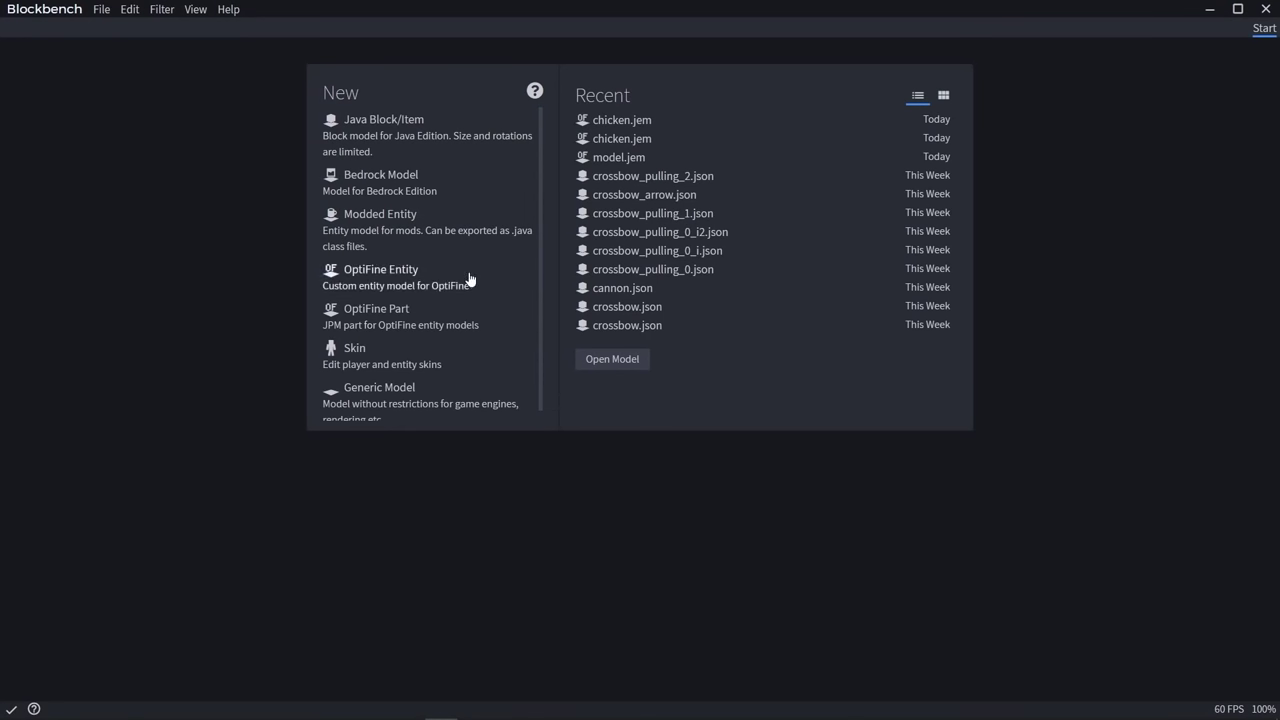
Create a new OptiFine Entity project with the default project settings
{"action": "left_click", "coordinate": [401, 279]}
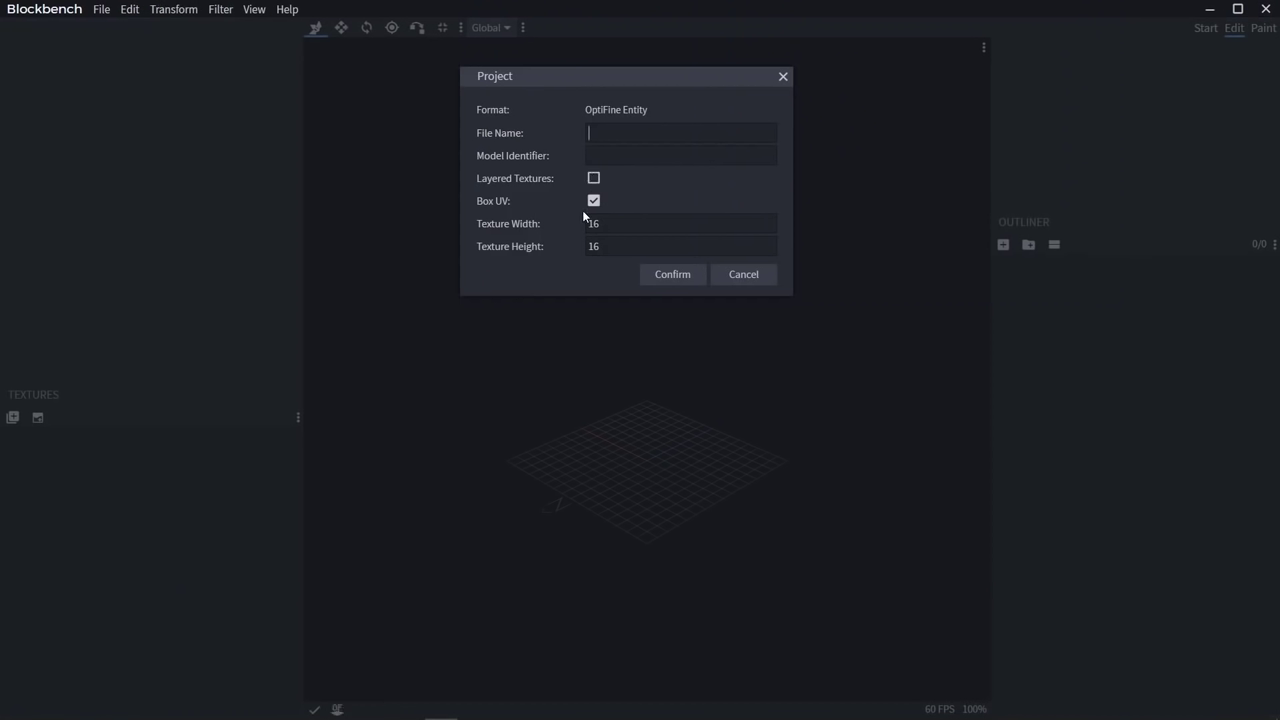
{"action": "left_click", "coordinate": [672, 275]}
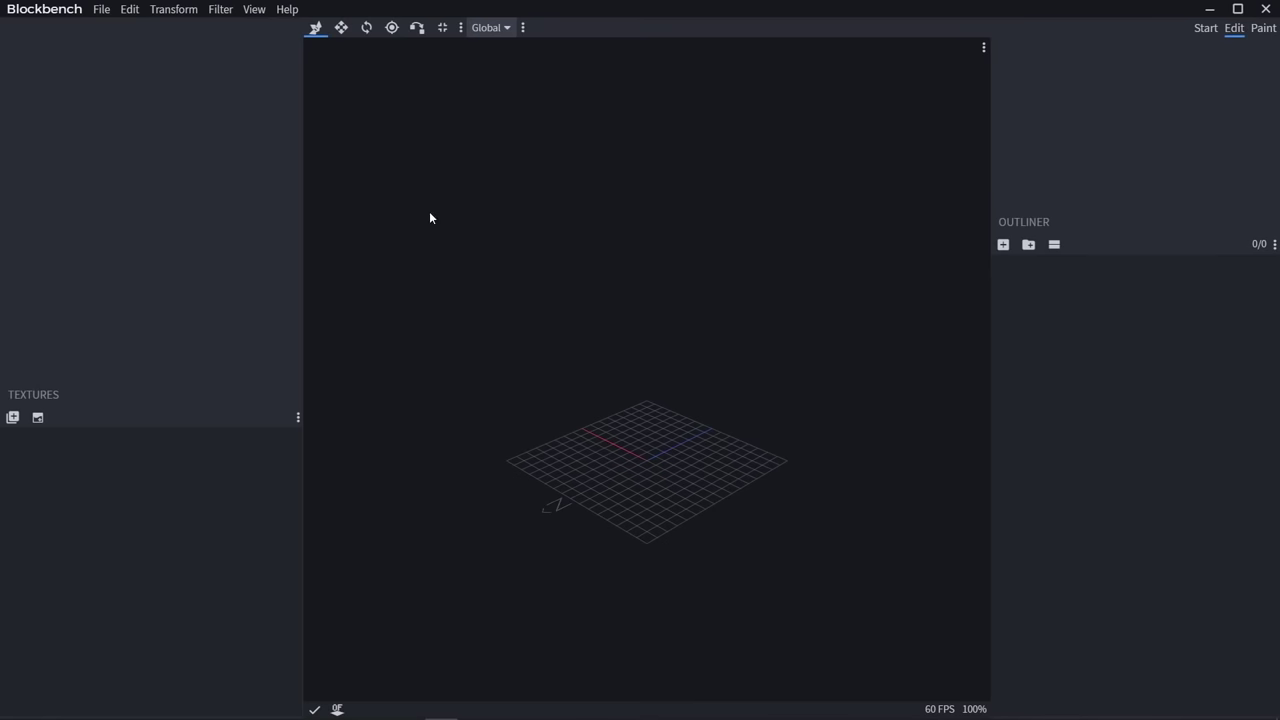
{"action": "left_click_drag", "start_coordinate": [471, 214], "coordinate": [485, 267]}
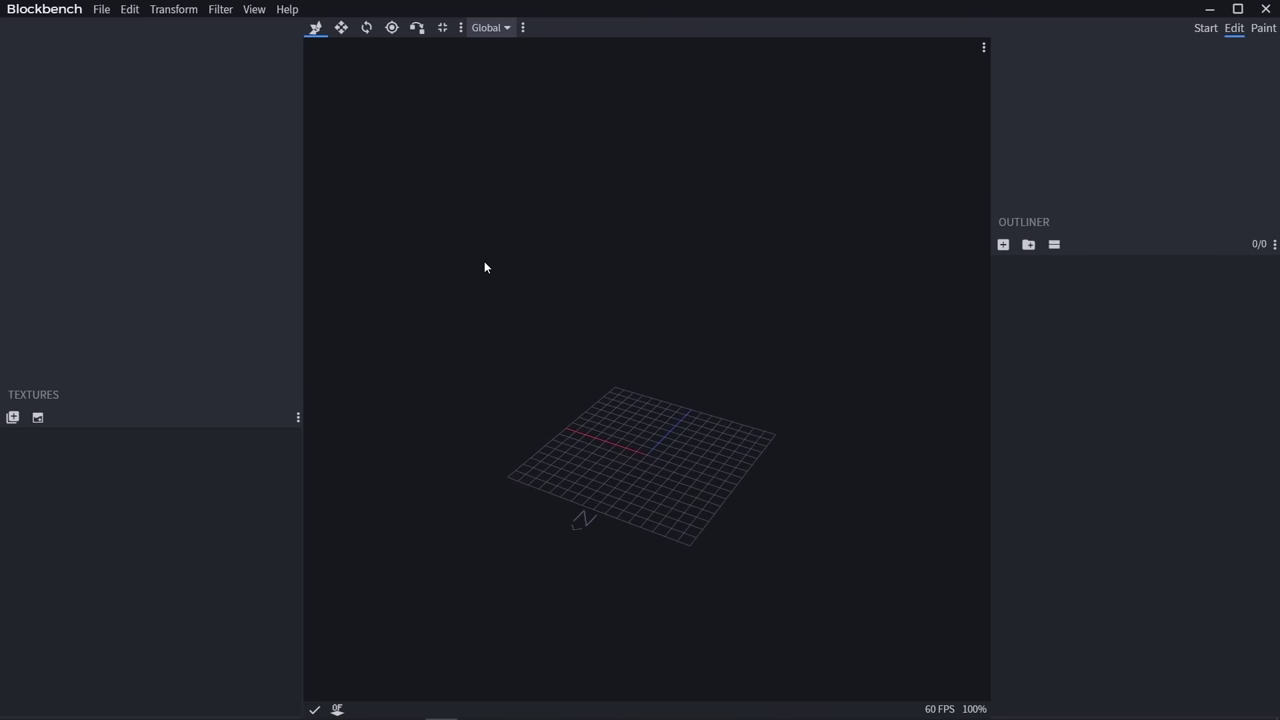
Find the CEM Template Loader among the available plugins by searching for "cem" and install it
{"action": "left_click", "coordinate": [103, 10]}
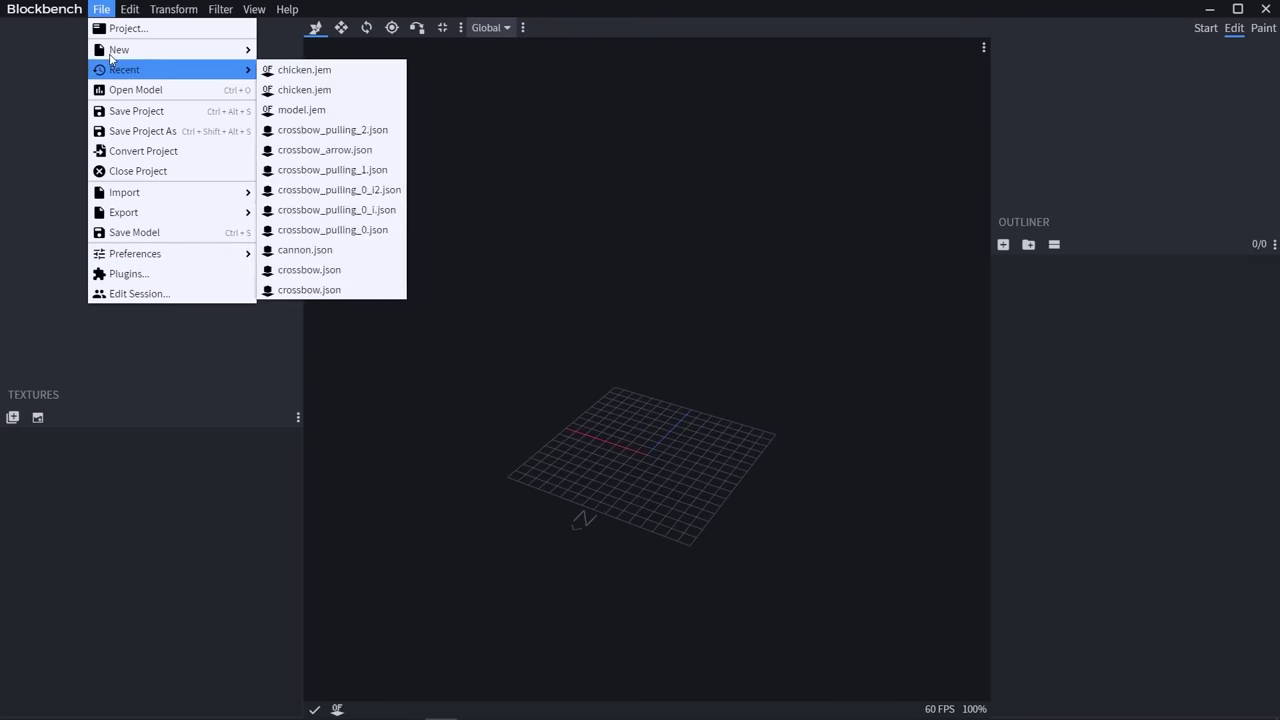
{"action": "left_click", "coordinate": [153, 280]}
{"action": "left_click", "coordinate": [593, 61]}
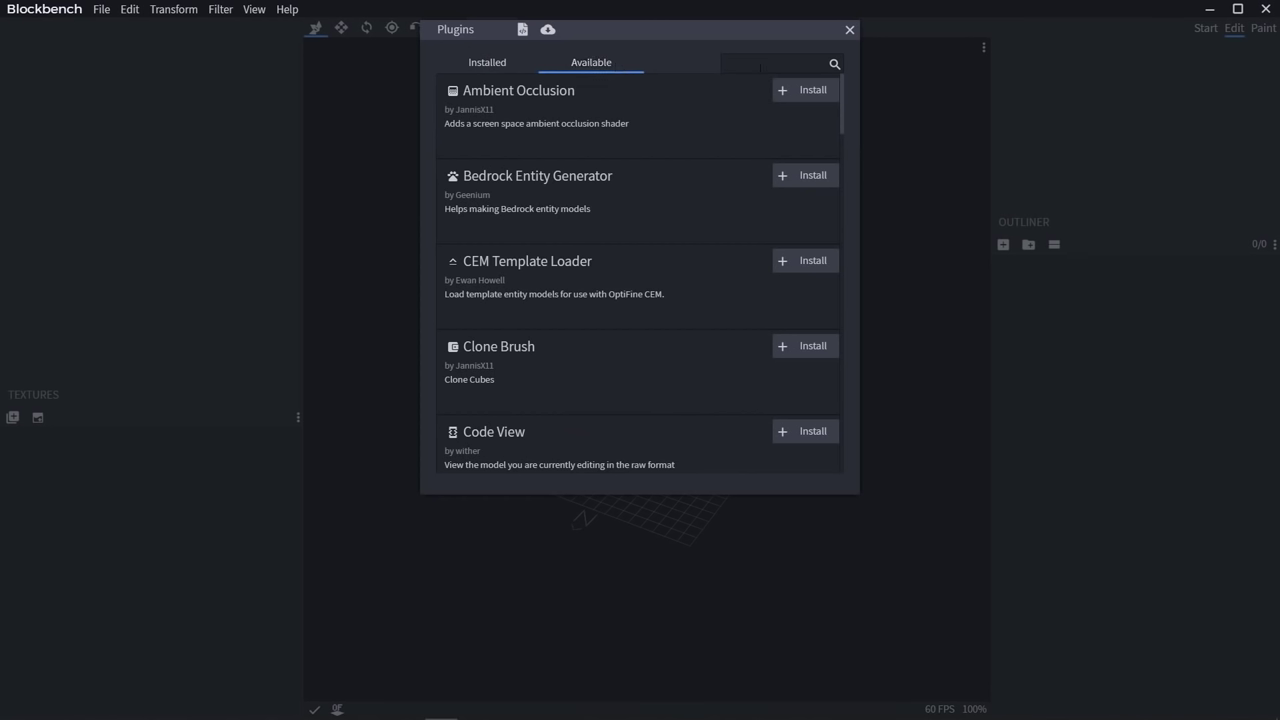
{"action": "type", "text": "cem"}
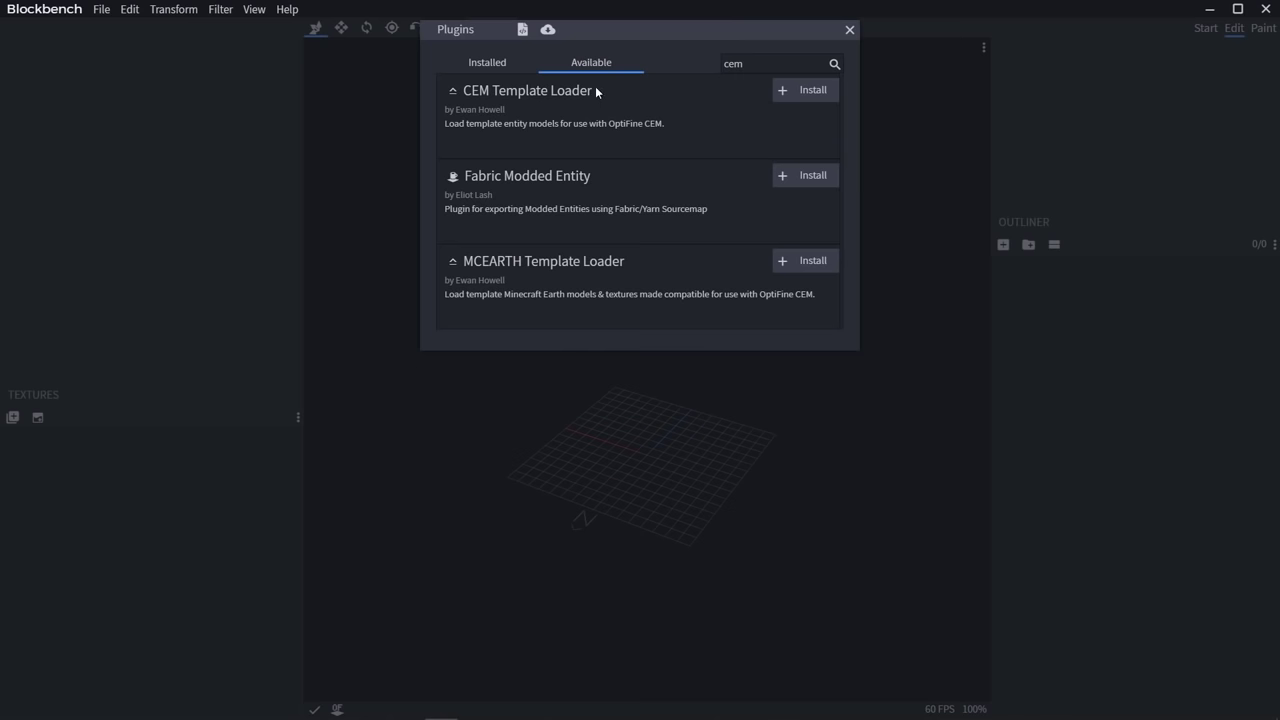
{"action": "left_click", "coordinate": [810, 90]}
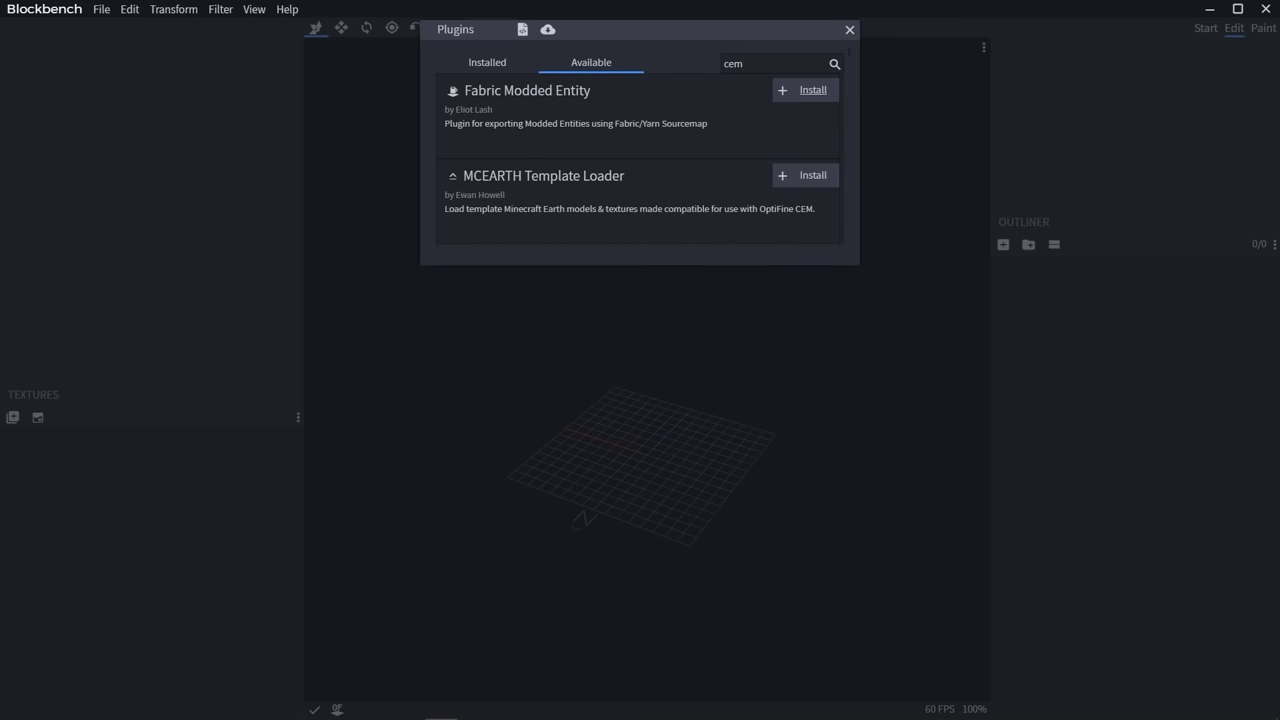
{"action": "left_click", "coordinate": [850, 30]}
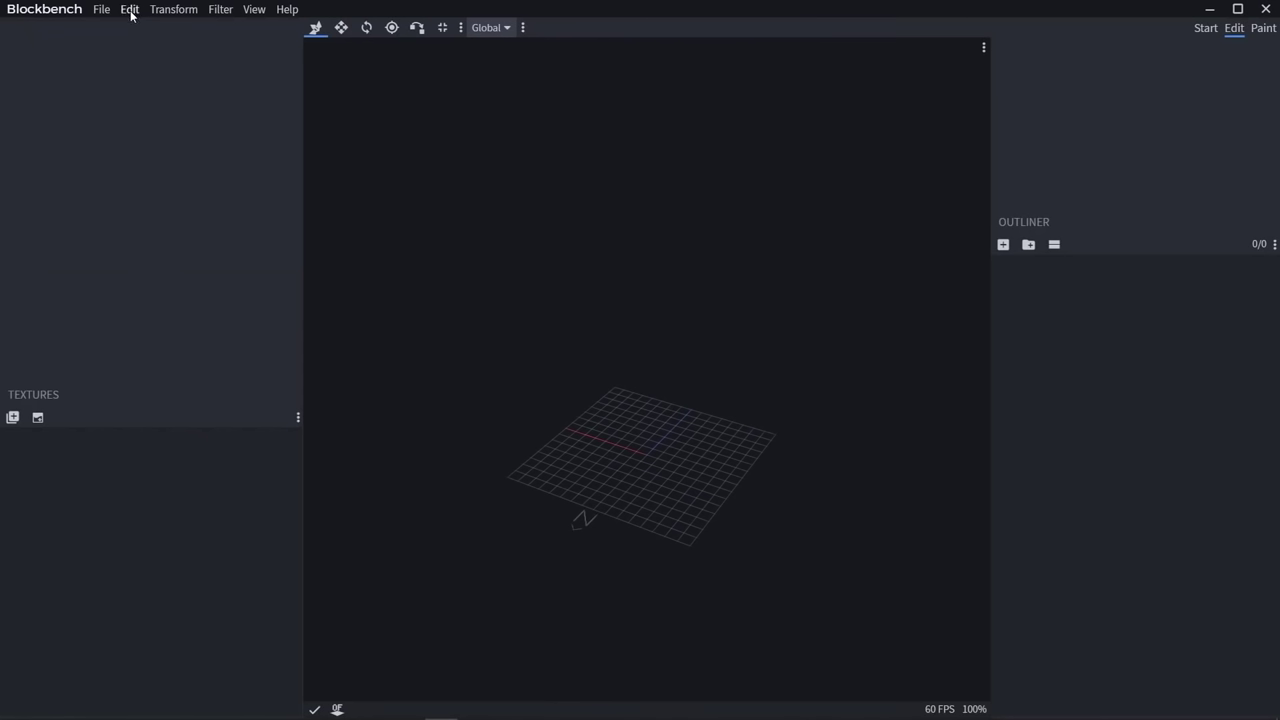
Load the Chicken entity template with the CEM Template Loader
{"action": "left_click", "coordinate": [222, 10]}
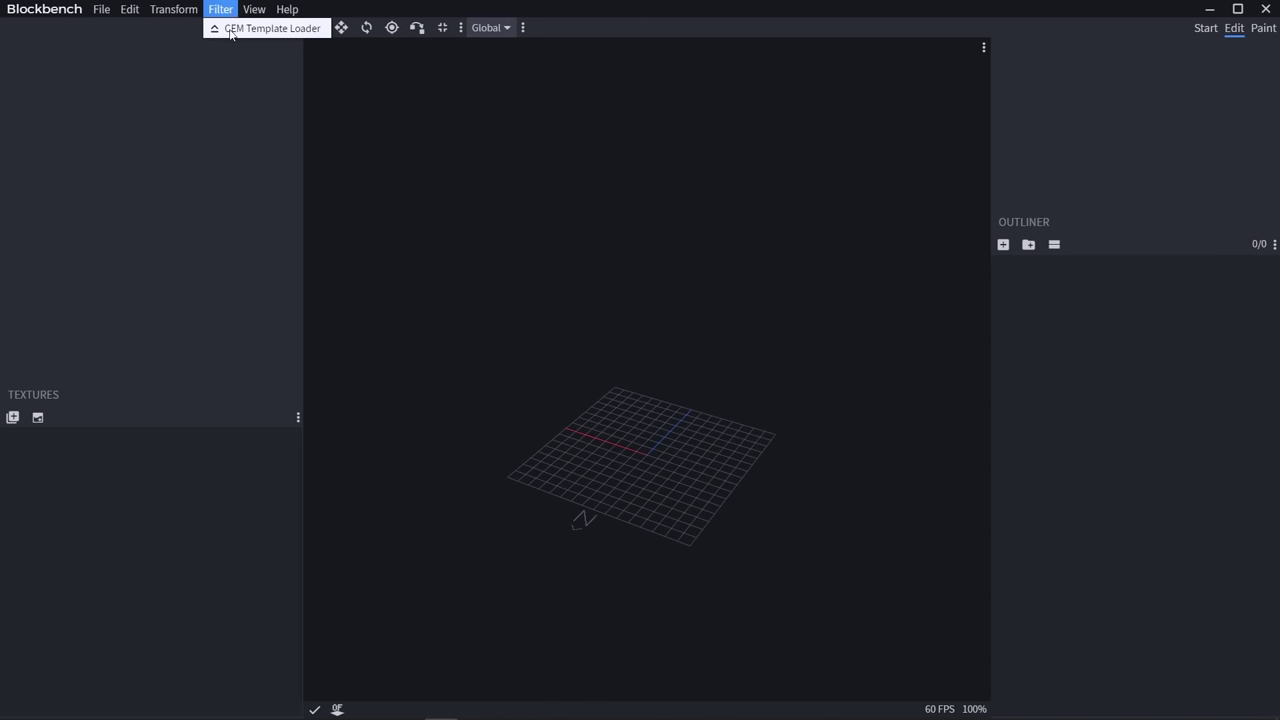
{"action": "left_click", "coordinate": [255, 35]}
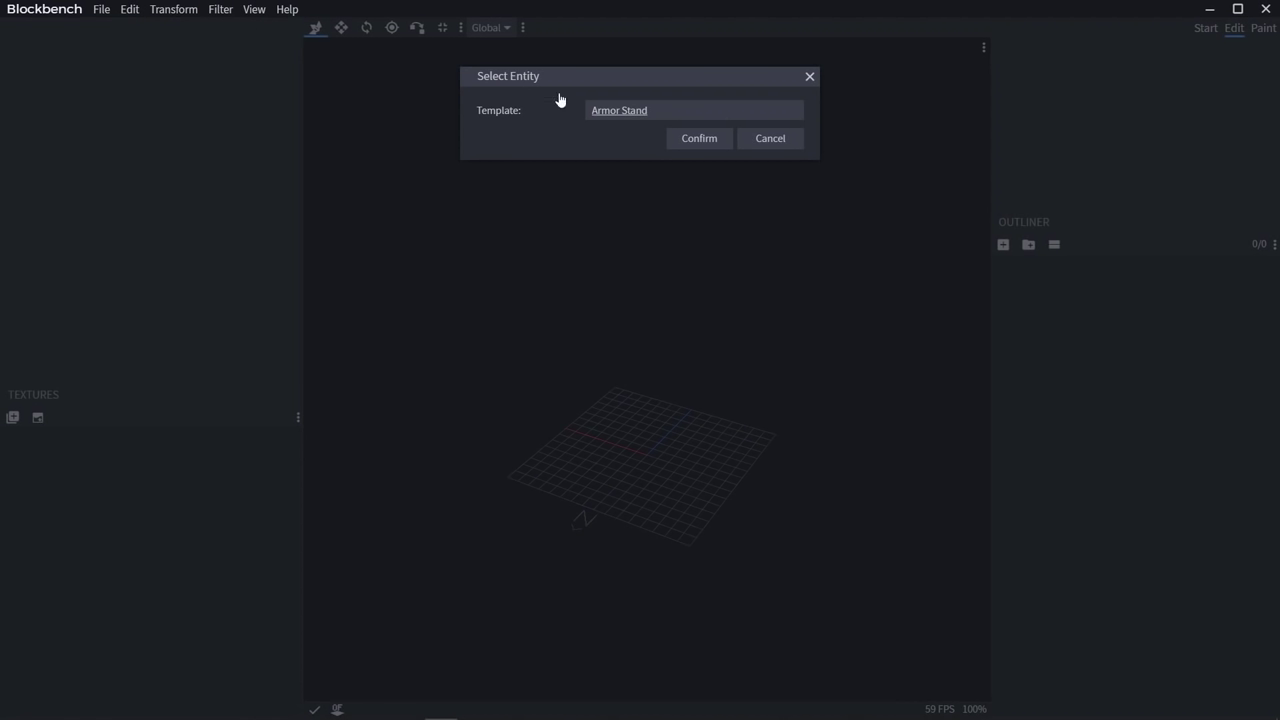
{"action": "left_click", "coordinate": [613, 112]}
{"action": "scroll", "coordinate": [674, 251], "scroll_direction": "down", "scroll_amount": 15}
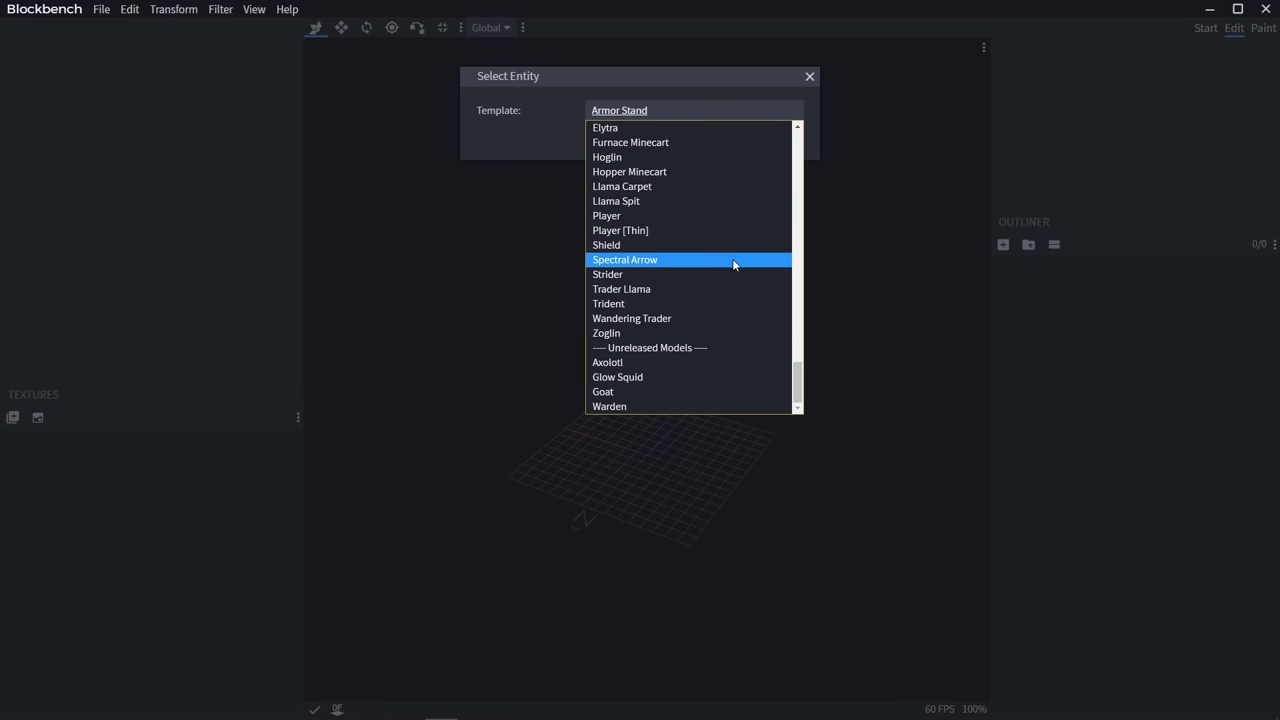
{"action": "scroll", "coordinate": [733, 264], "scroll_direction": "up", "scroll_amount": 15}
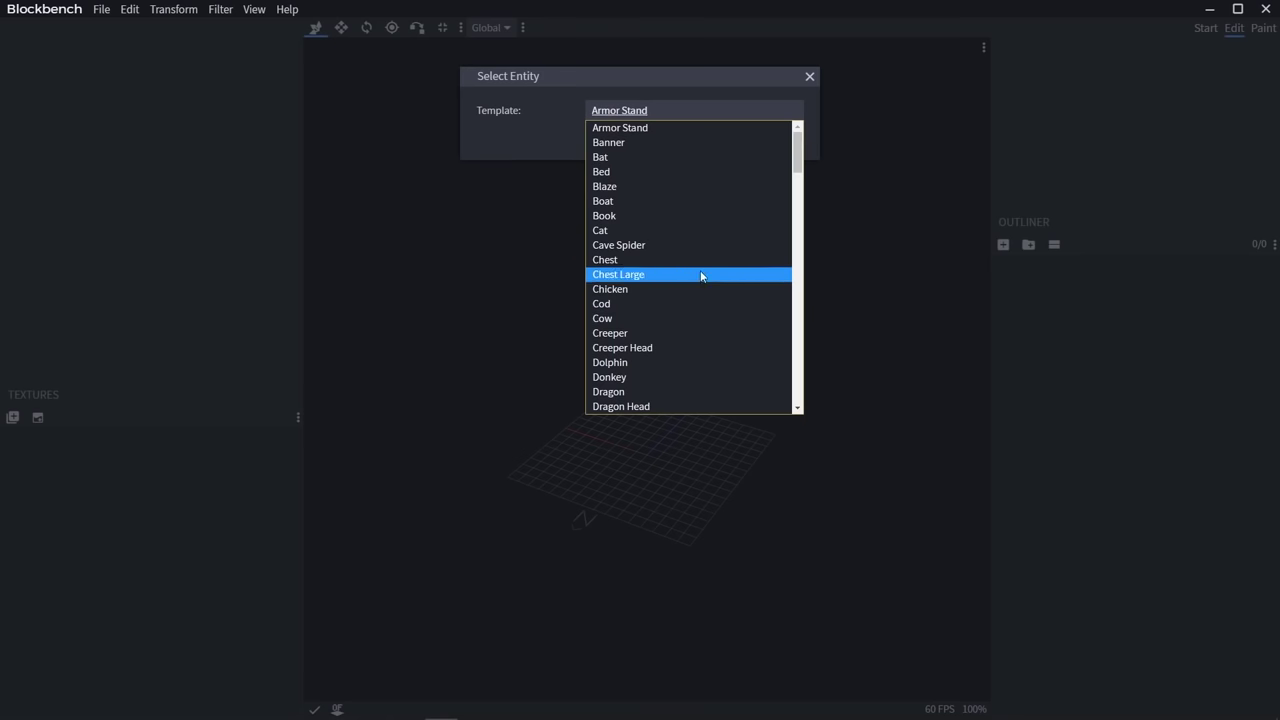
{"action": "left_click", "coordinate": [678, 287]}
{"action": "left_click", "coordinate": [714, 150]}
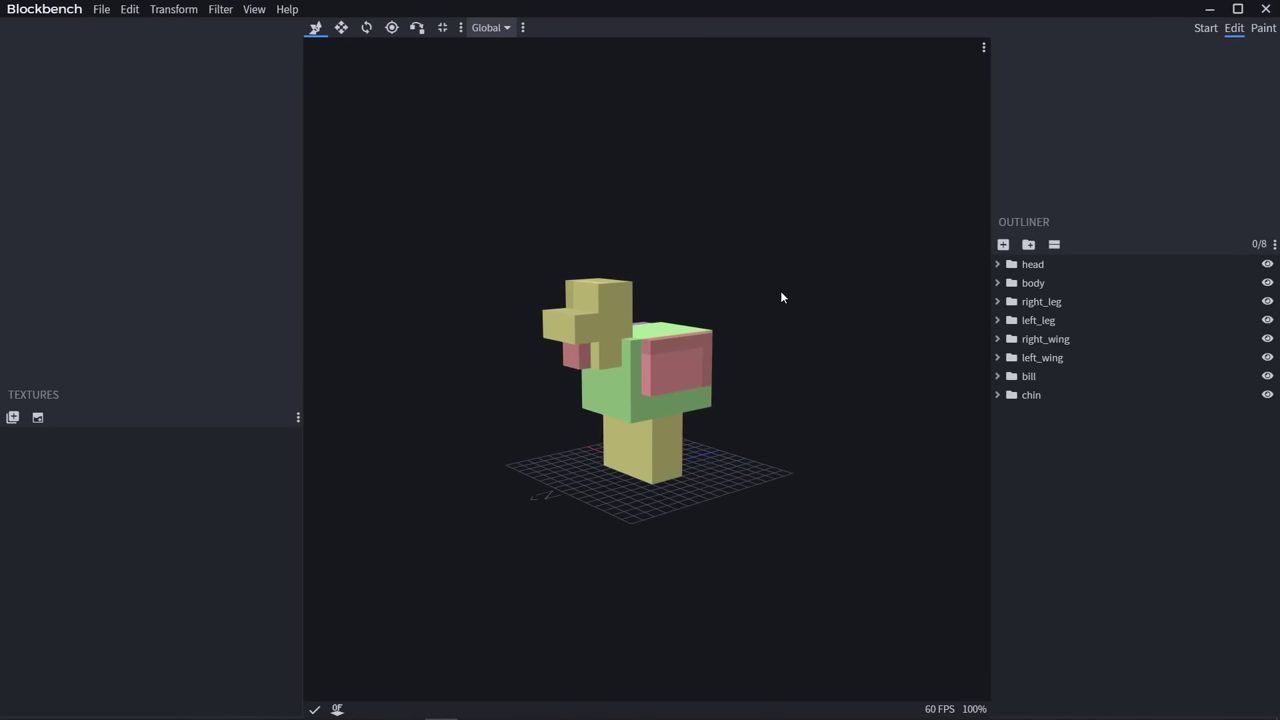
Delete the bill, head and chin cubes from the chicken model, keeping their groups
{"action": "left_click_drag", "start_coordinate": [771, 300], "coordinate": [792, 326]}
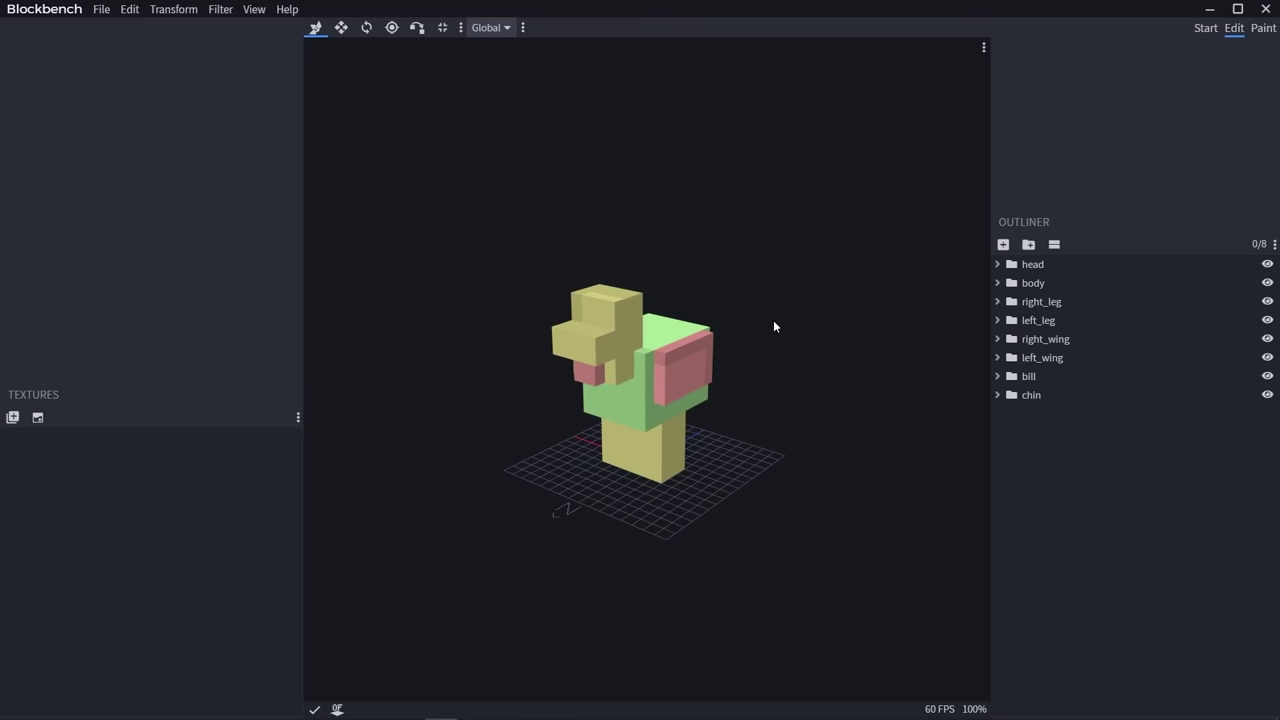
{"action": "left_click", "coordinate": [598, 348]}
{"action": "key", "text": "Delete"}
{"action": "left_click", "coordinate": [622, 320]}
{"action": "key", "text": "Delete"}
{"action": "left_click", "coordinate": [595, 365]}
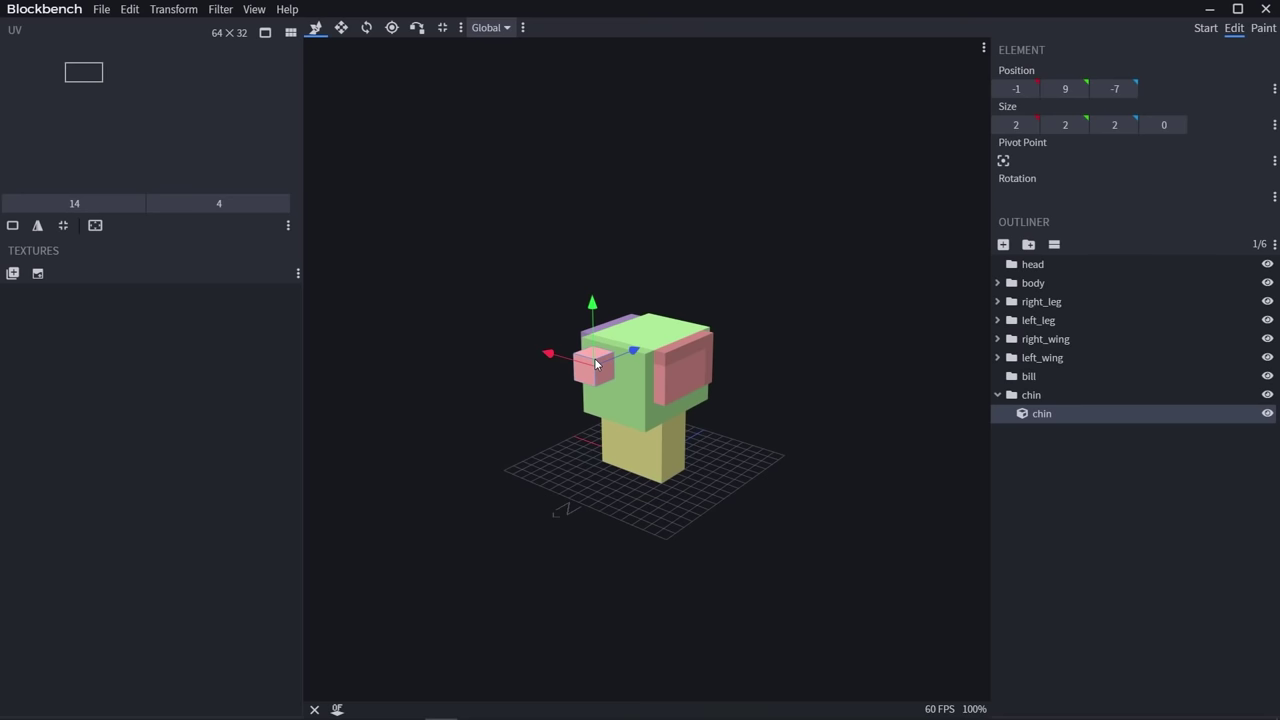
{"action": "key", "text": "Delete"}
Delete the wing, body and leg cubes of the chicken, leaving only the empty groups
{"action": "left_click", "coordinate": [669, 376]}
{"action": "key", "text": "Delete"}
{"action": "left_click", "coordinate": [656, 376]}
{"action": "key", "text": "Delete"}
{"action": "left_click", "coordinate": [628, 366]}
{"action": "key", "text": "Delete"}
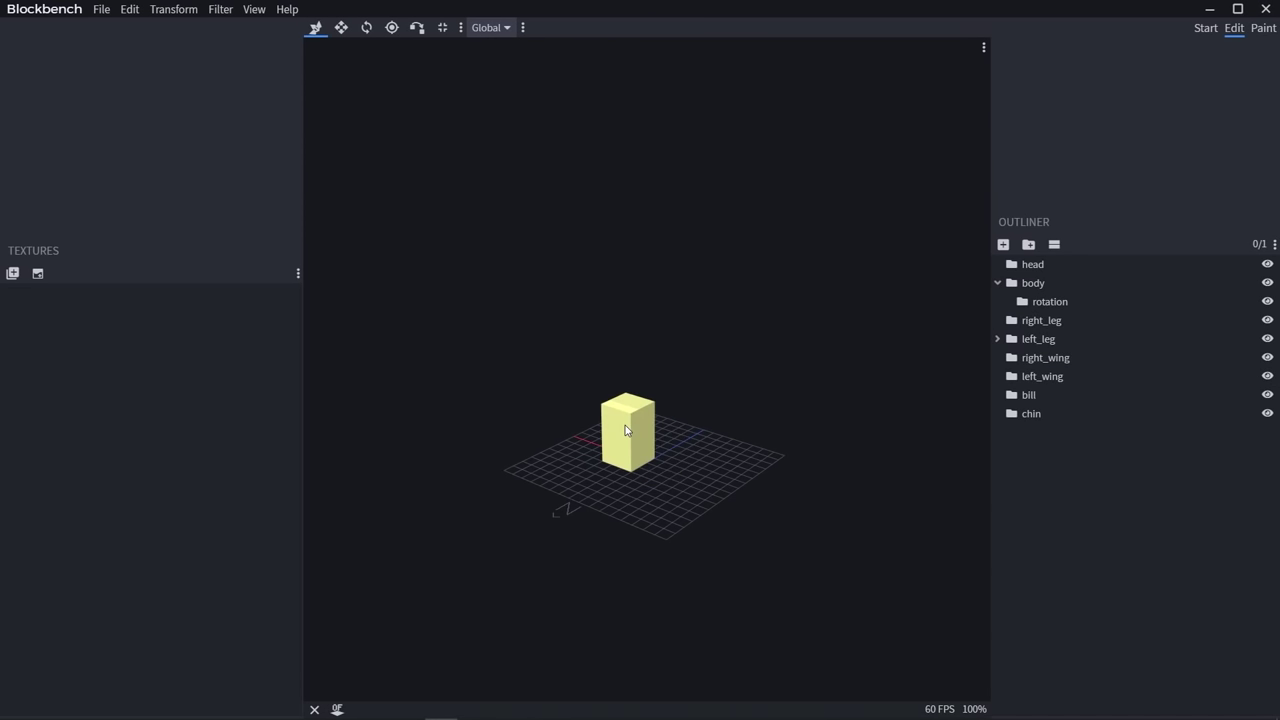
{"action": "left_click", "coordinate": [625, 427]}
{"action": "key", "text": "Delete"}
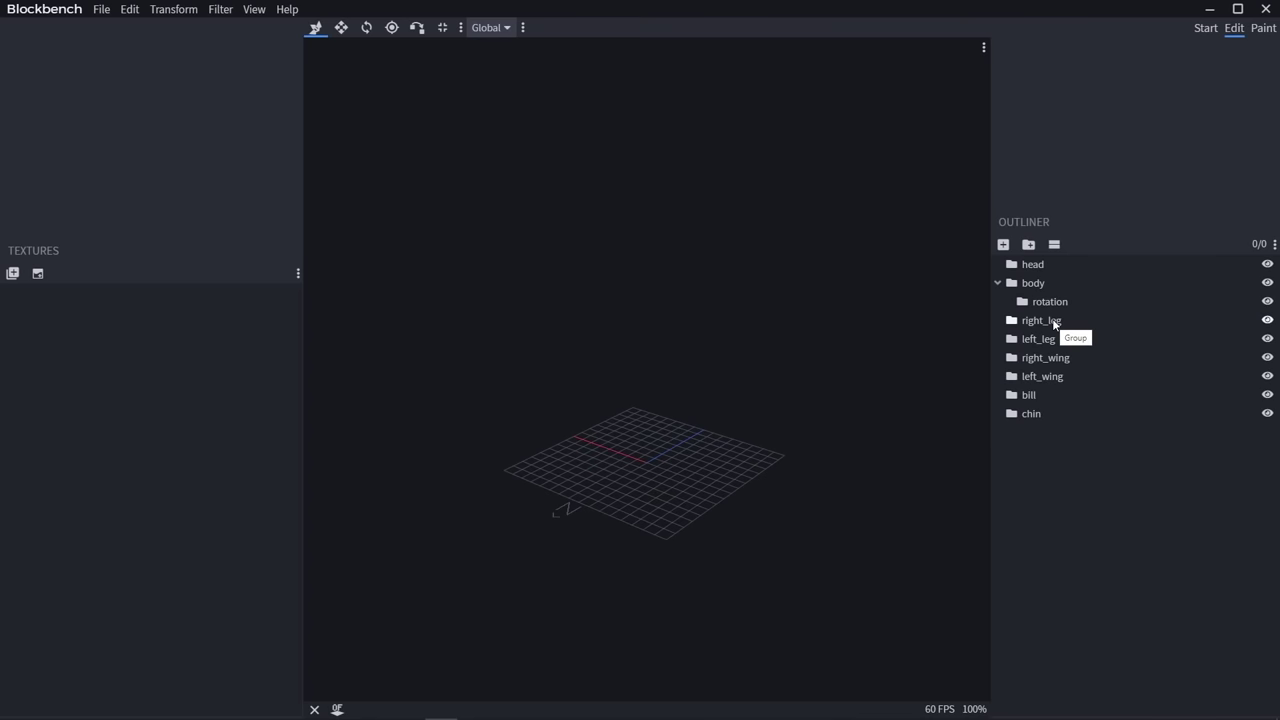
Add a new cube to the body group
{"action": "left_click", "coordinate": [1042, 268]}
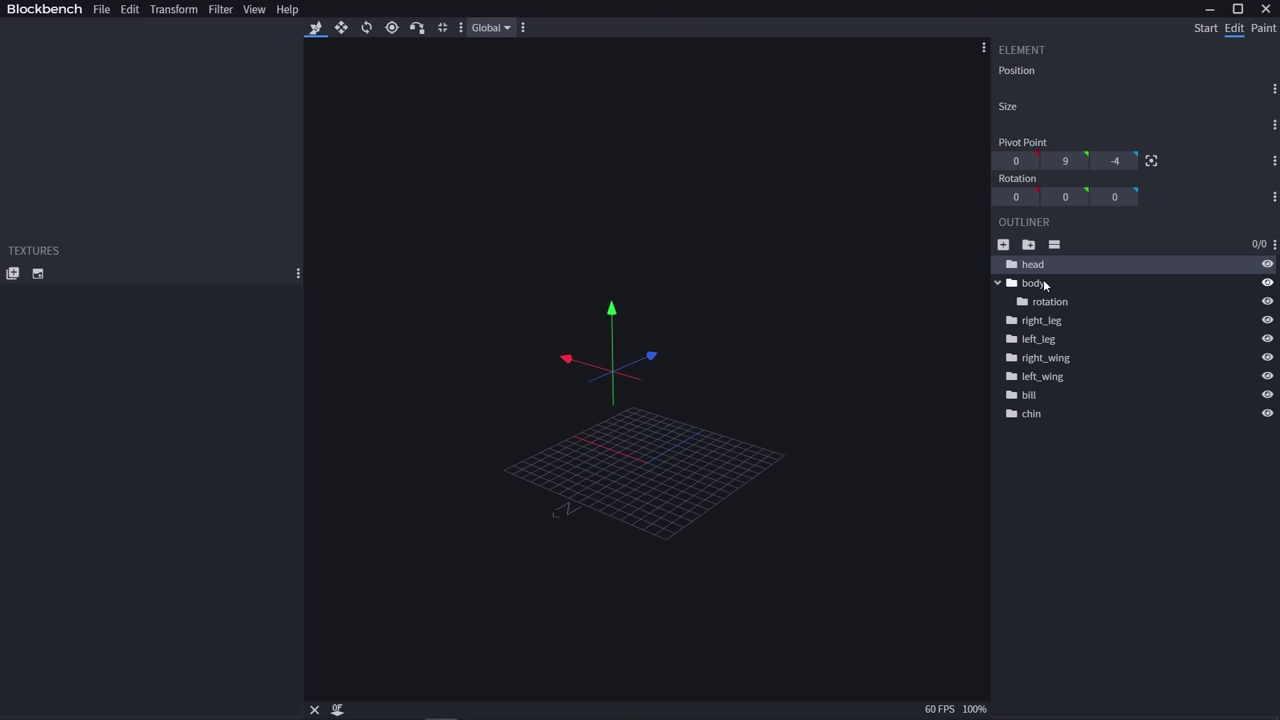
{"action": "left_click", "coordinate": [1036, 284]}
{"action": "left_click", "coordinate": [1050, 322]}
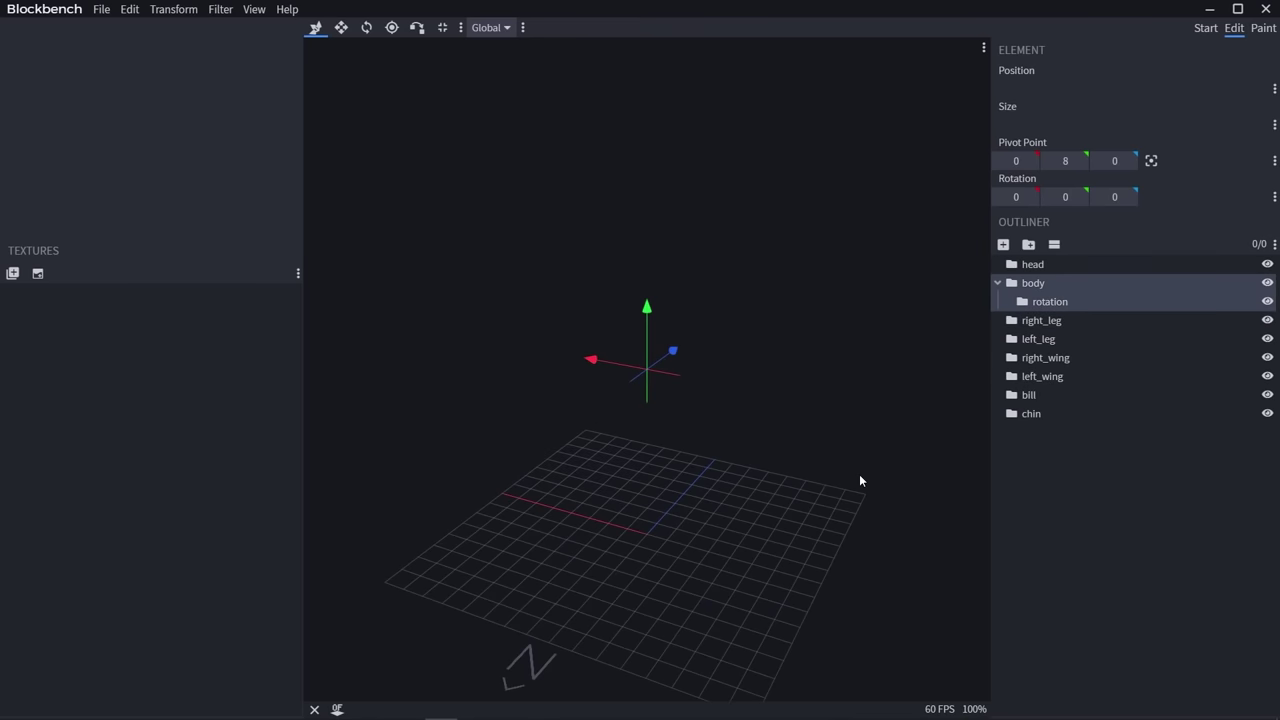
{"action": "left_click", "coordinate": [1004, 245]}
{"action": "scroll", "coordinate": [643, 296], "scroll_direction": "up", "scroll_amount": 2}
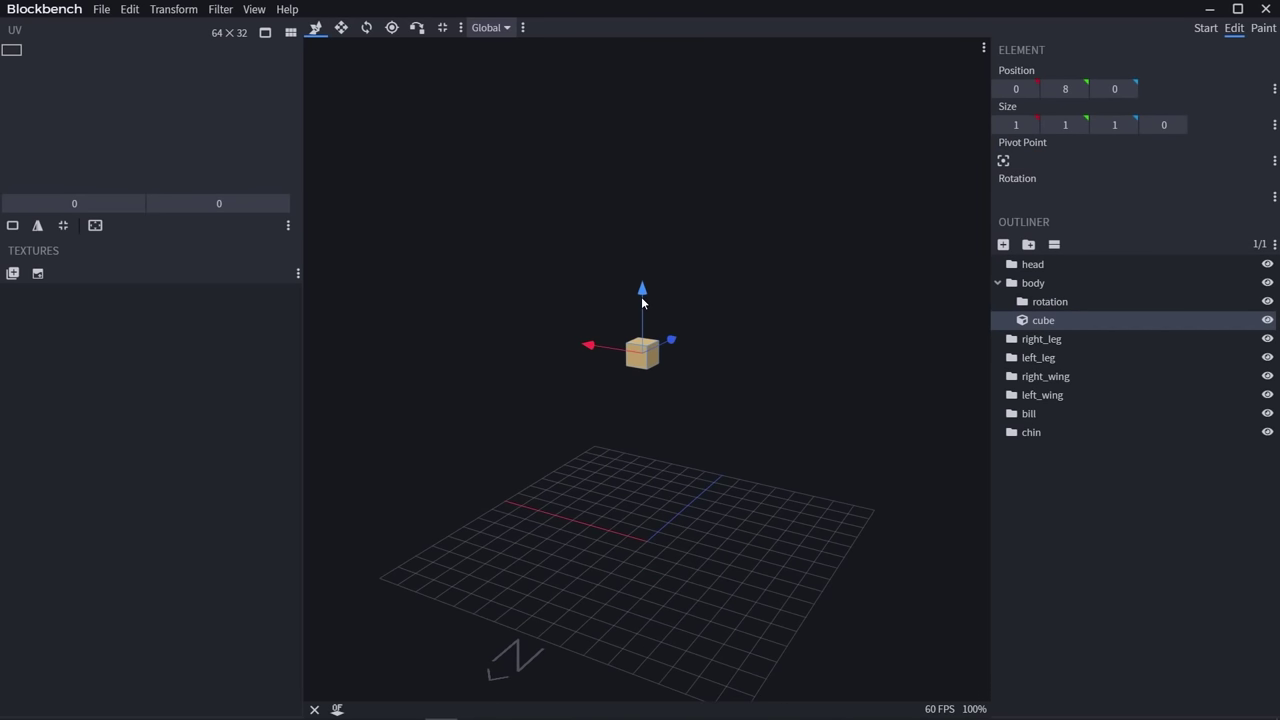
Add a group inside the body's rotation group and name it penguin
{"action": "left_click", "coordinate": [1036, 288]}
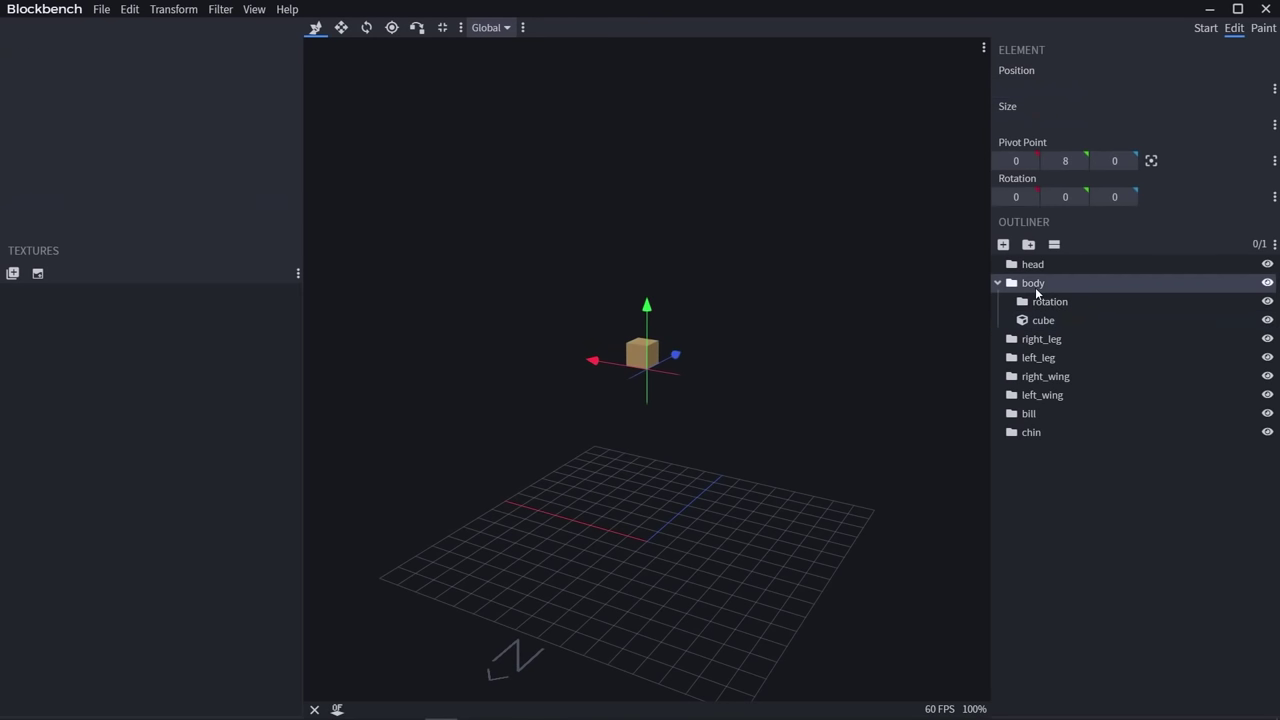
{"action": "left_click", "coordinate": [1045, 304]}
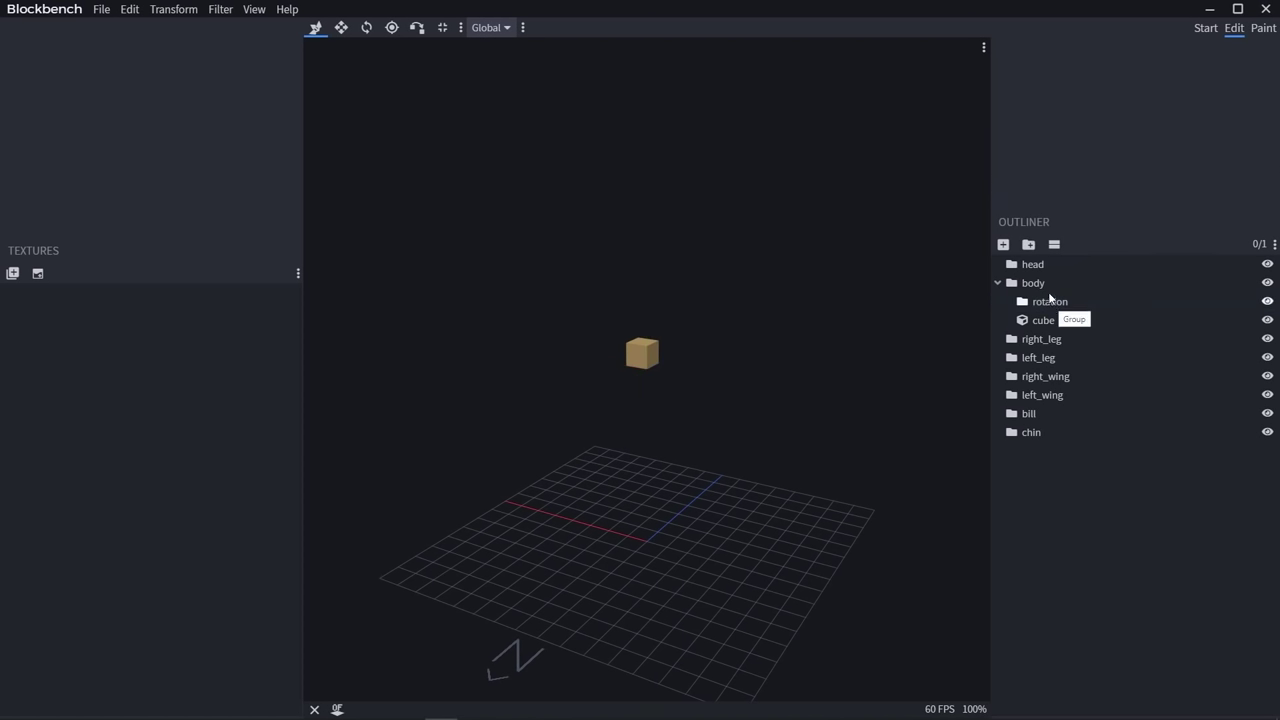
{"action": "left_click", "coordinate": [1051, 300]}
{"action": "left_click", "coordinate": [1029, 245]}
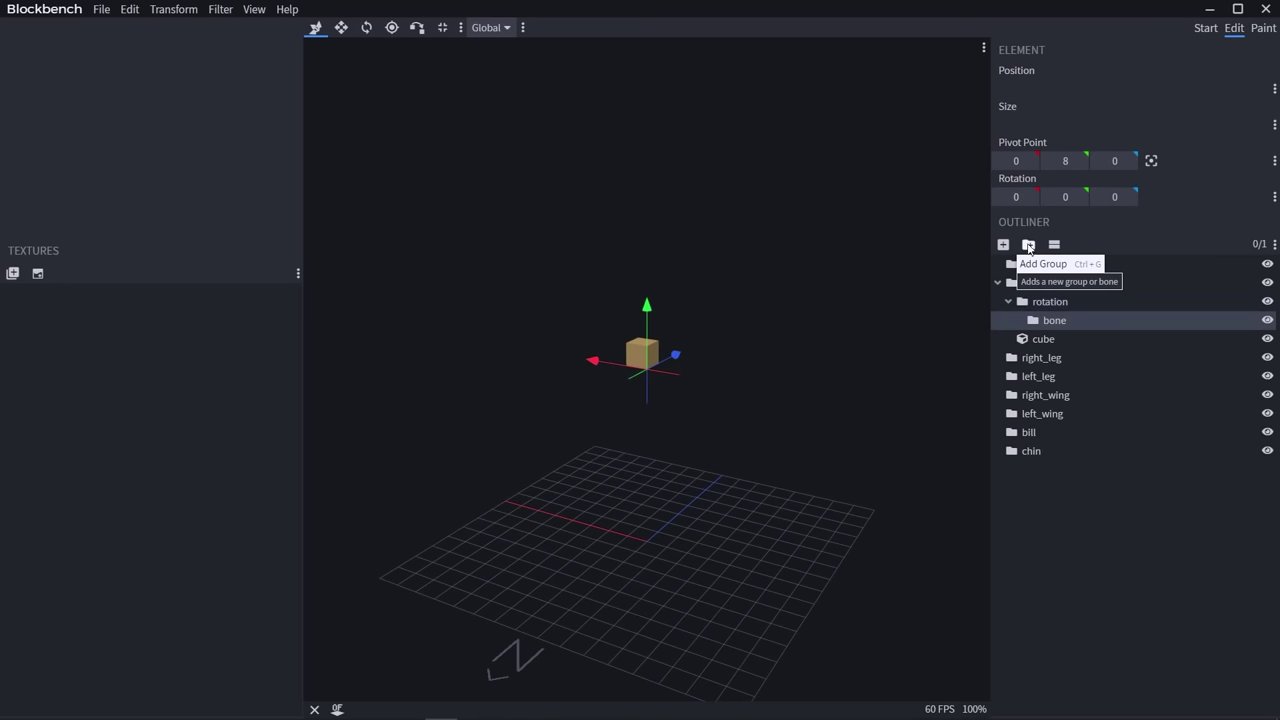
{"action": "double_click", "coordinate": [1054, 320]}
{"action": "type", "text": "penguin"}
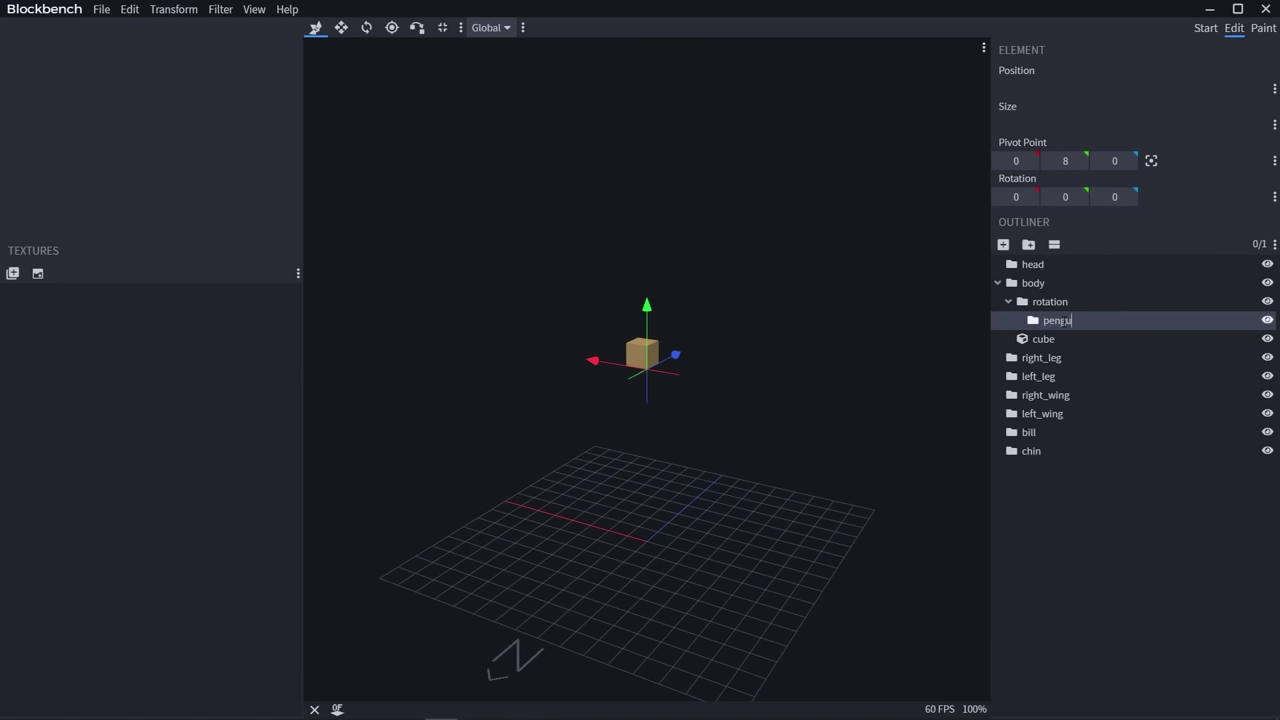
Set the penguin group's X rotation to 90 and move the body's cube into that group
{"action": "left_click", "coordinate": [1050, 301]}
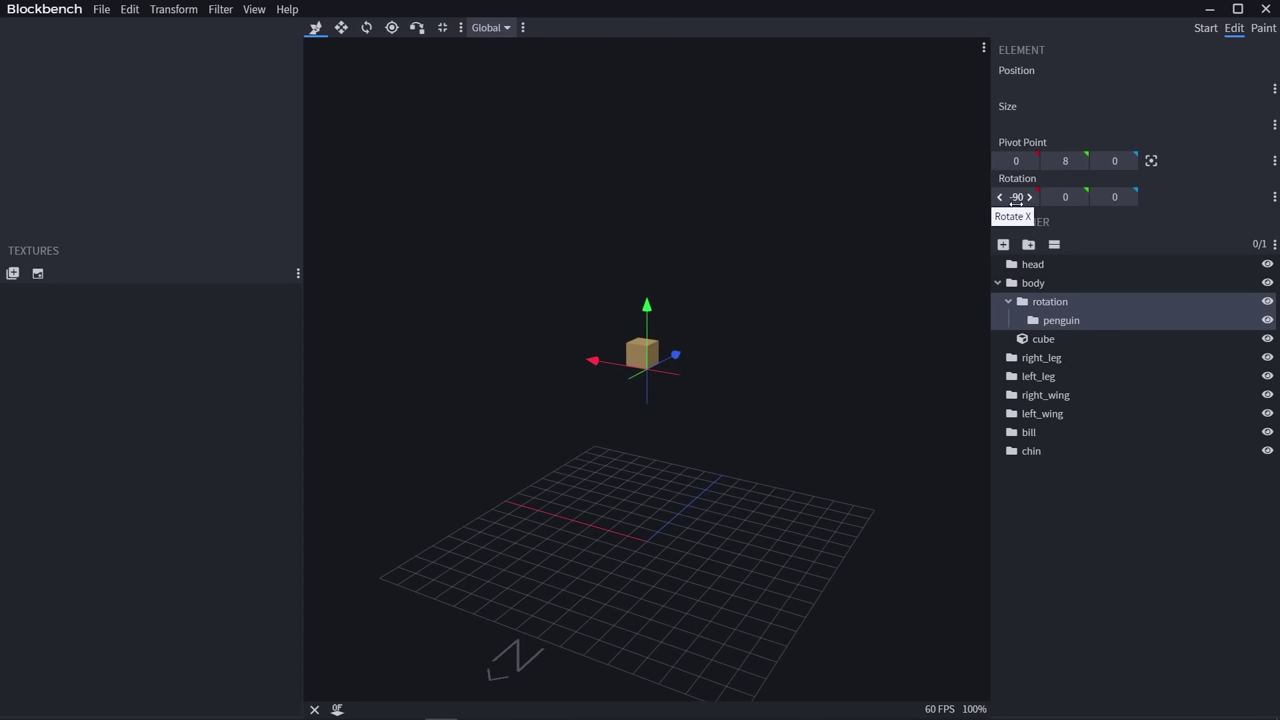
{"action": "left_click", "coordinate": [1050, 319]}
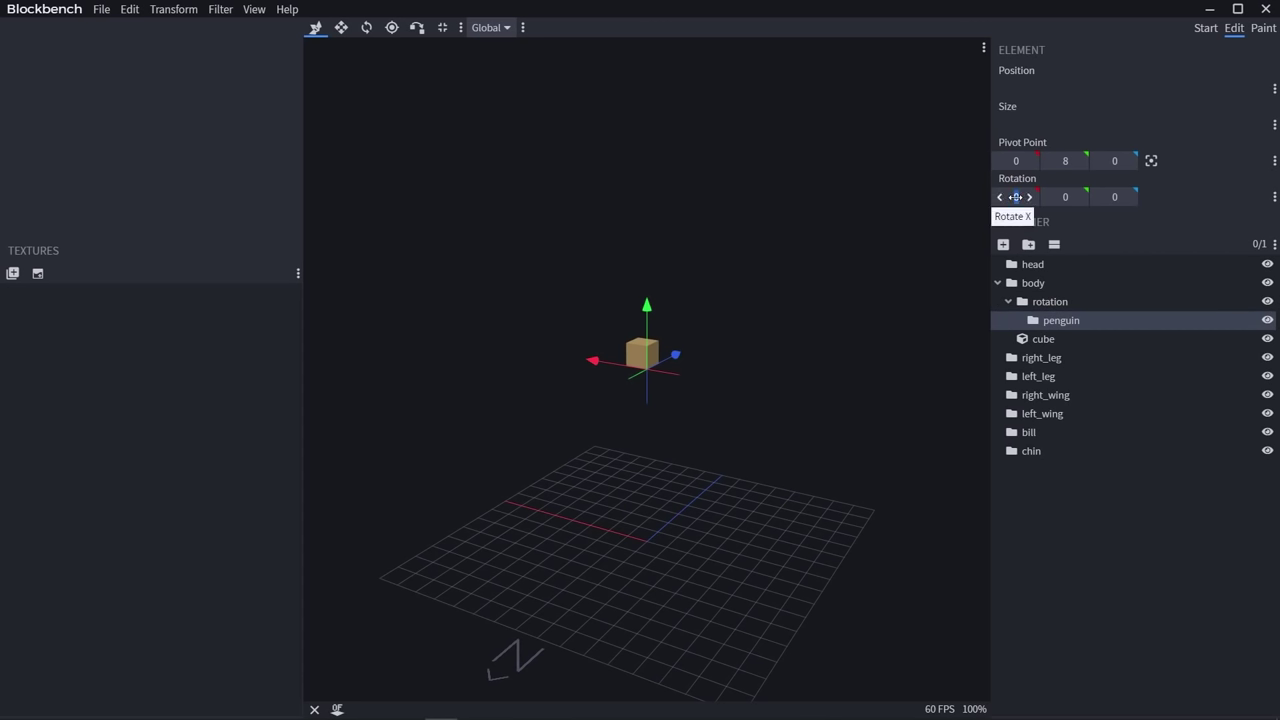
{"action": "type", "text": "90"}
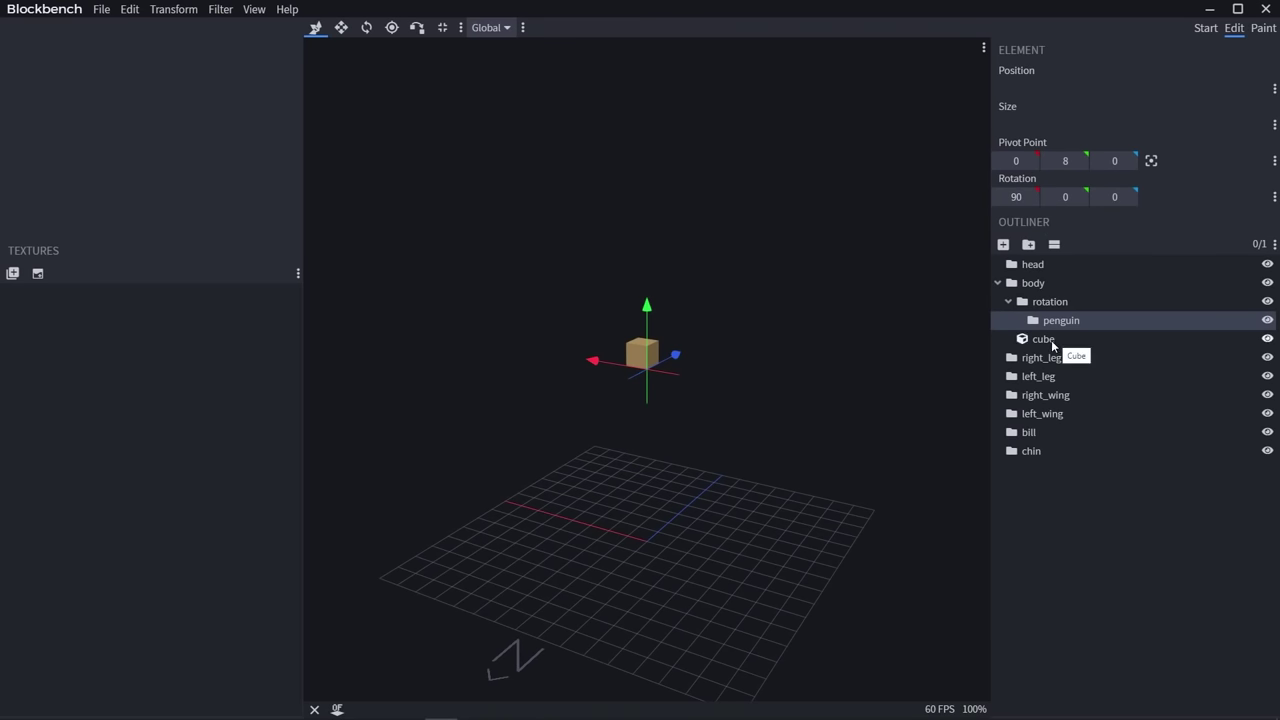
{"action": "left_click_drag", "start_coordinate": [1052, 345], "coordinate": [1069, 322]}
{"action": "left_click_drag", "start_coordinate": [795, 348], "coordinate": [747, 358]}
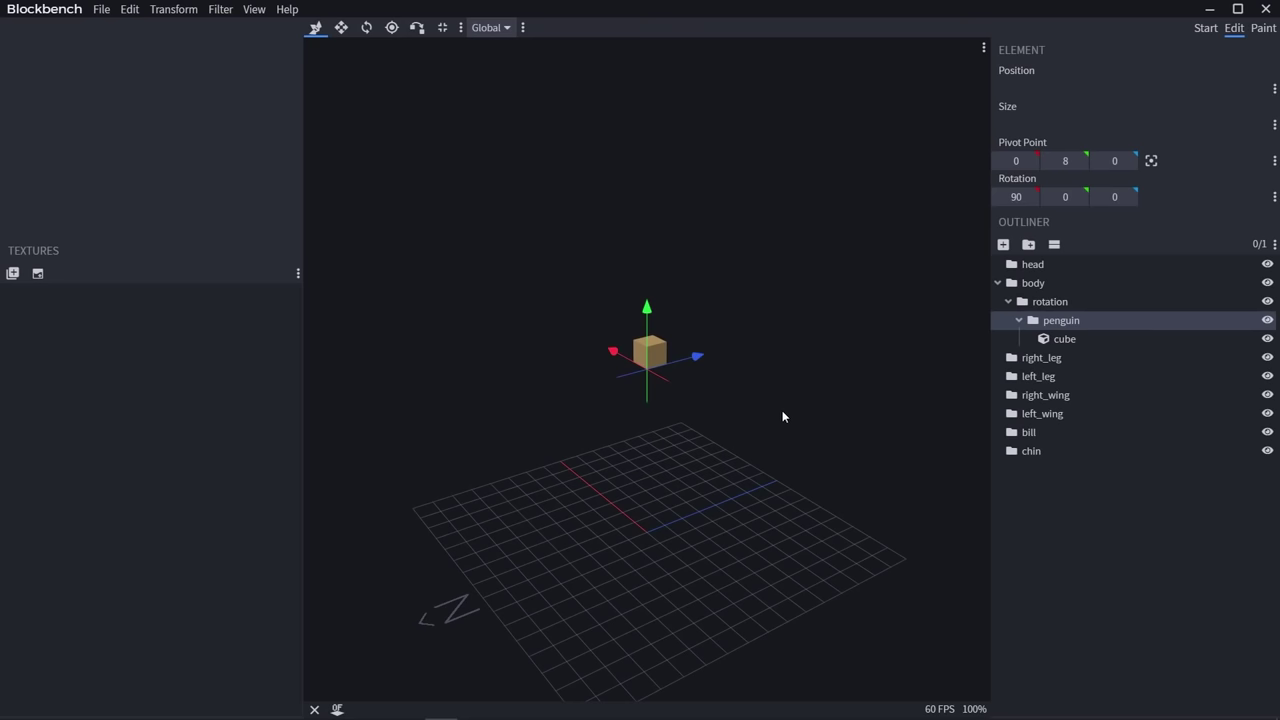
{"action": "left_click_drag", "start_coordinate": [786, 503], "coordinate": [631, 527]}
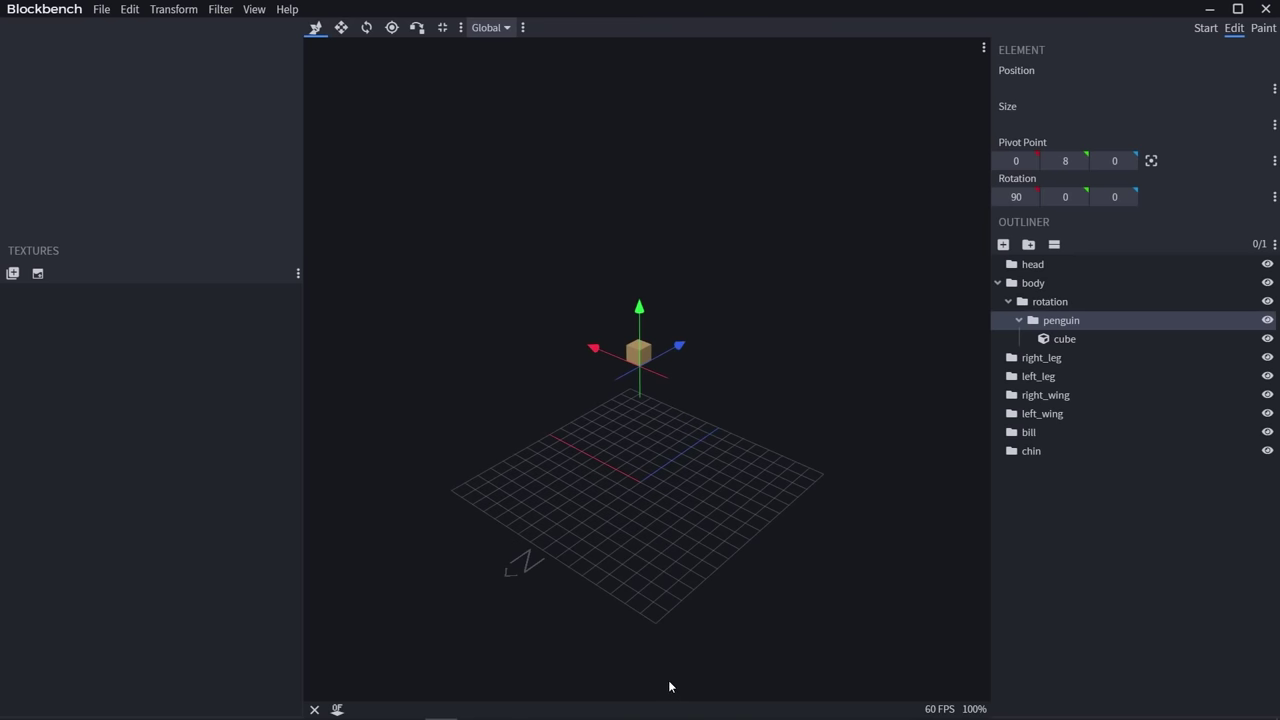
{"action": "key", "text": "ctrl+n"}
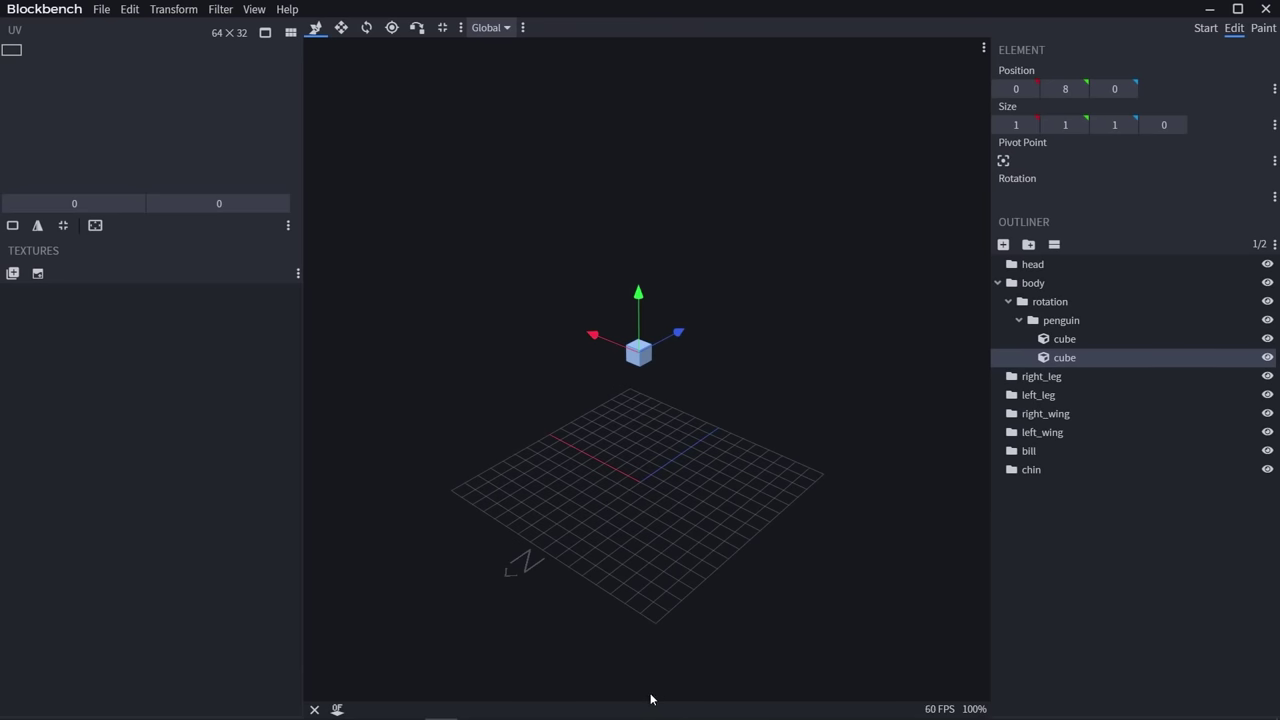
{"action": "left_click_drag", "start_coordinate": [650, 699], "coordinate": [713, 581]}
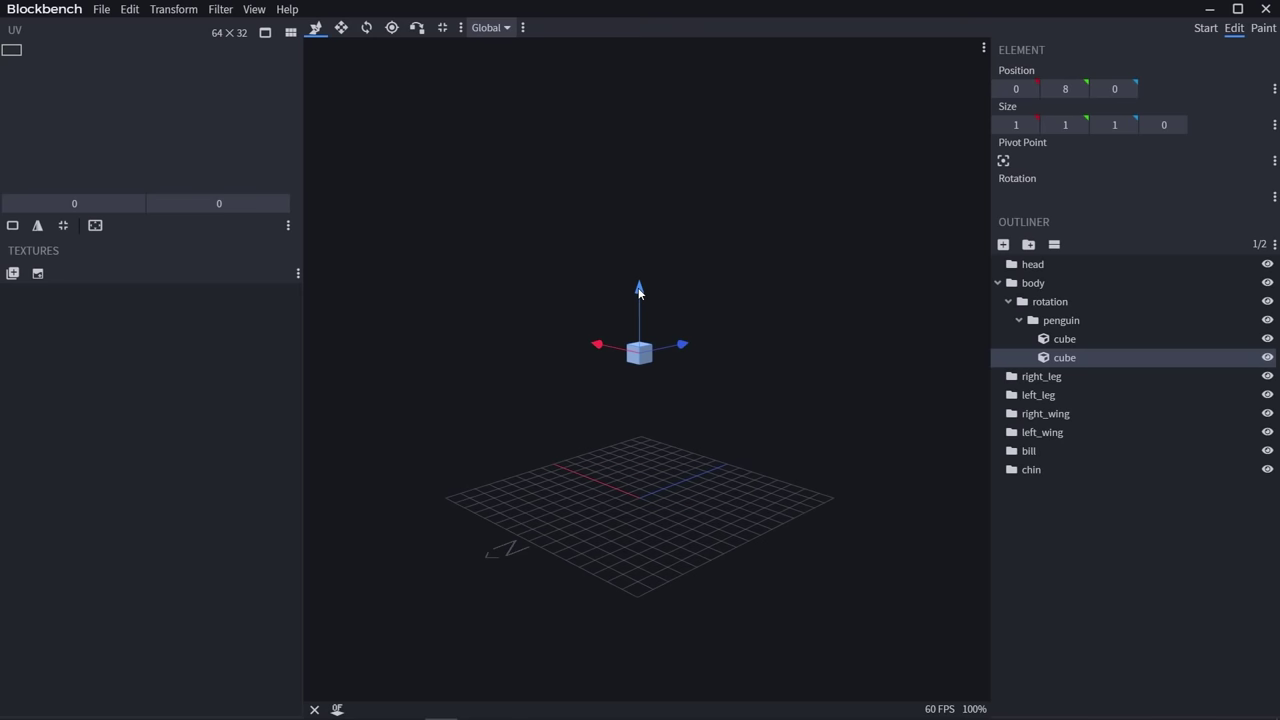
{"action": "key", "text": "Delete"}
Lower the penguin group's cube to the grid floor at position 0, 0, 0
{"action": "left_click_drag", "start_coordinate": [648, 297], "coordinate": [631, 440]}
{"action": "left_click", "coordinate": [1050, 338]}
{"action": "left_click_drag", "start_coordinate": [643, 290], "coordinate": [754, 529]}
Set the size of the penguin group's cube to 6 in X, 8 in Y and 4 in Z
{"action": "key", "text": "s"}
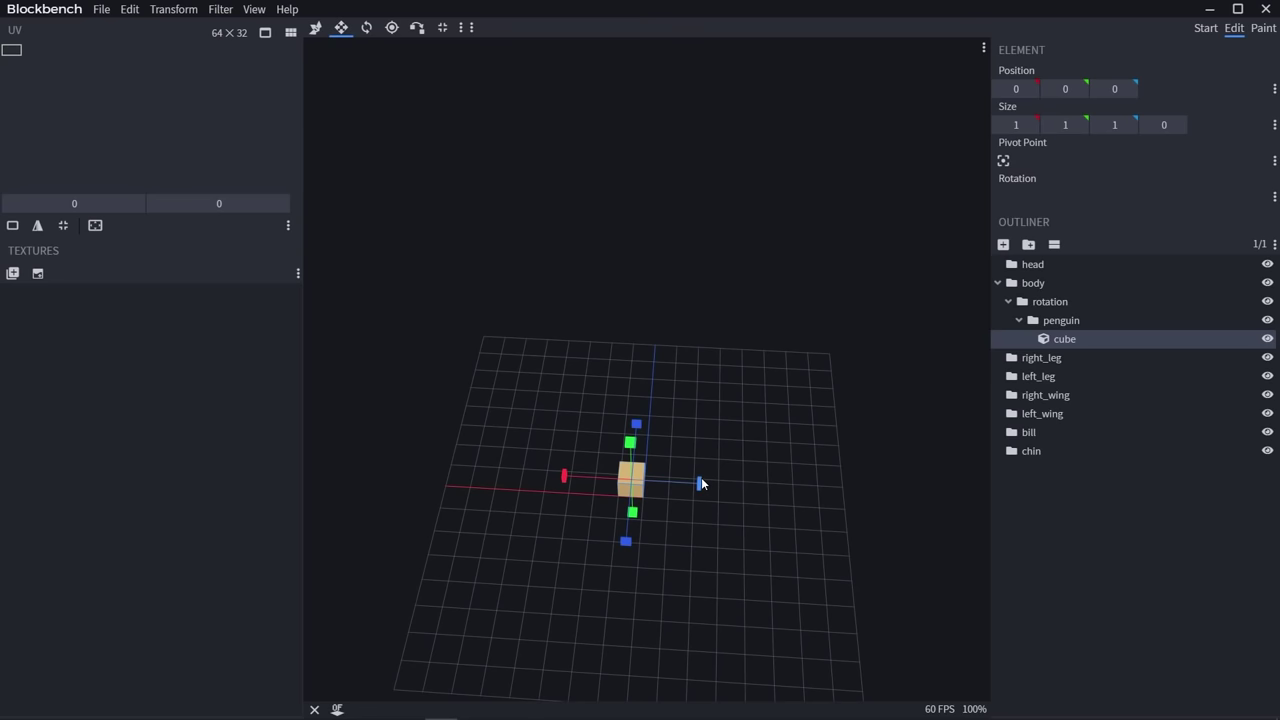
{"action": "left_click_drag", "start_coordinate": [701, 484], "coordinate": [734, 480]}
{"action": "left_click_drag", "start_coordinate": [663, 515], "coordinate": [662, 370]}
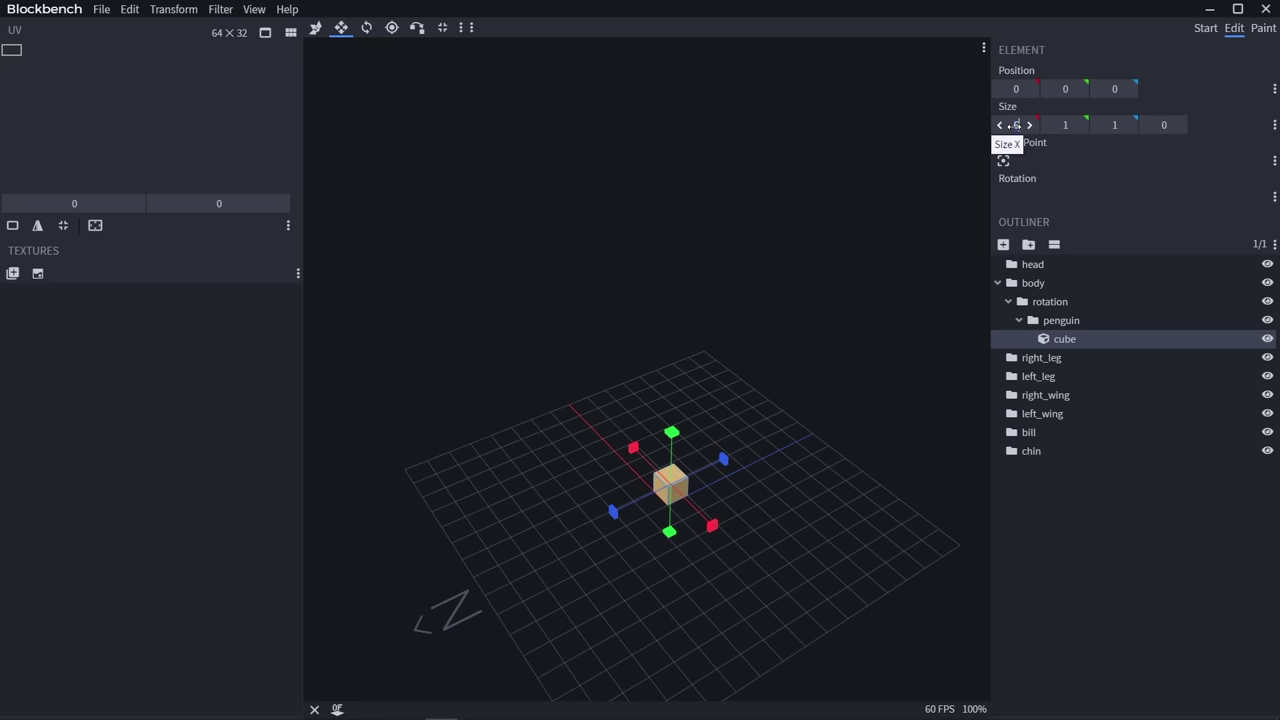
{"action": "left_click_drag", "start_coordinate": [1015, 125], "coordinate": [1114, 125]}
{"action": "key", "text": "Tab"}
{"action": "type", "text": "8"}
{"action": "key", "text": "Tab"}
{"action": "type", "text": "4"}
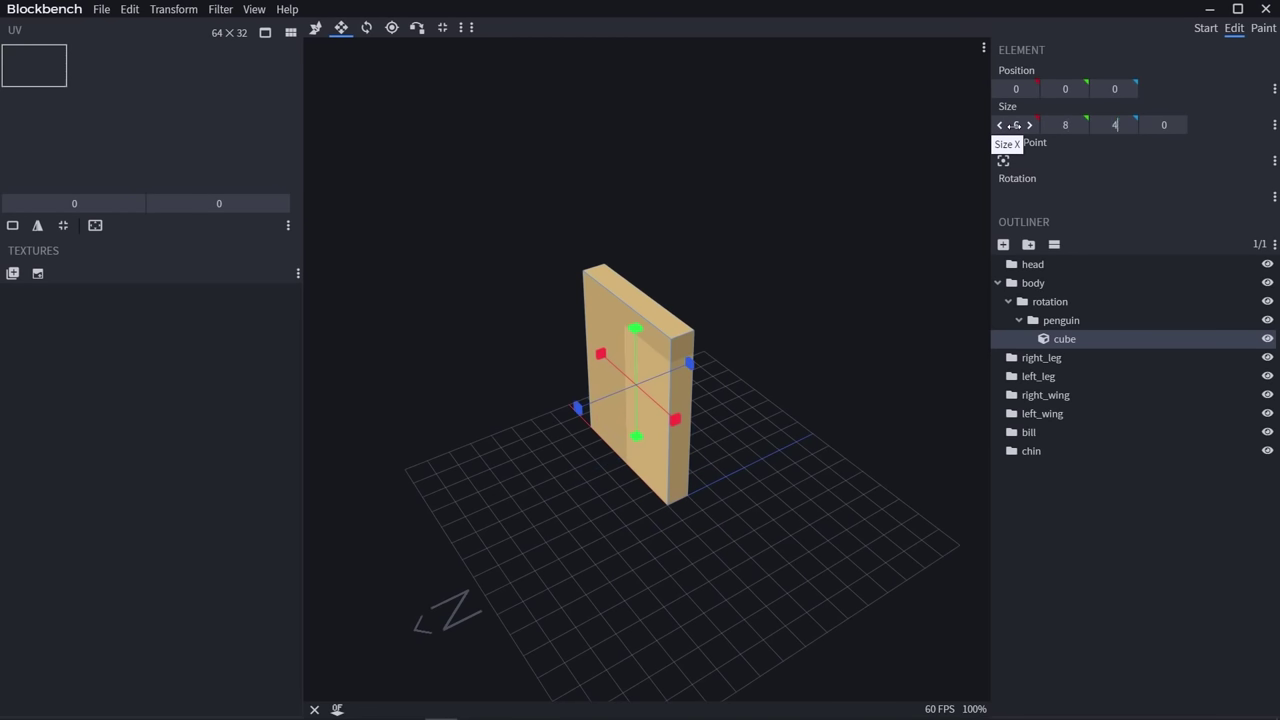
{"action": "key", "text": "Return"}
{"action": "left_click_drag", "start_coordinate": [690, 320], "coordinate": [462, 383]}
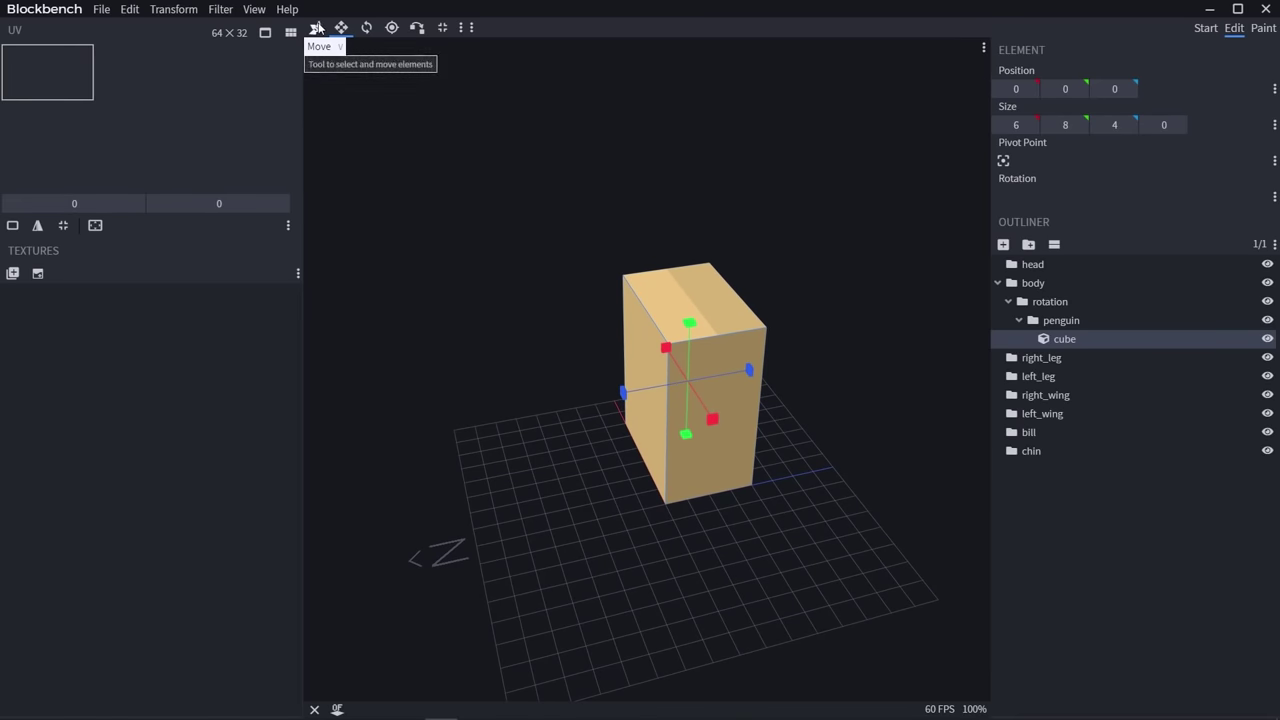
Centre the penguin's body cube on the grid by moving it to position -3, 0, -2
{"action": "left_click", "coordinate": [318, 27]}
{"action": "left_click_drag", "start_coordinate": [675, 355], "coordinate": [693, 403]}
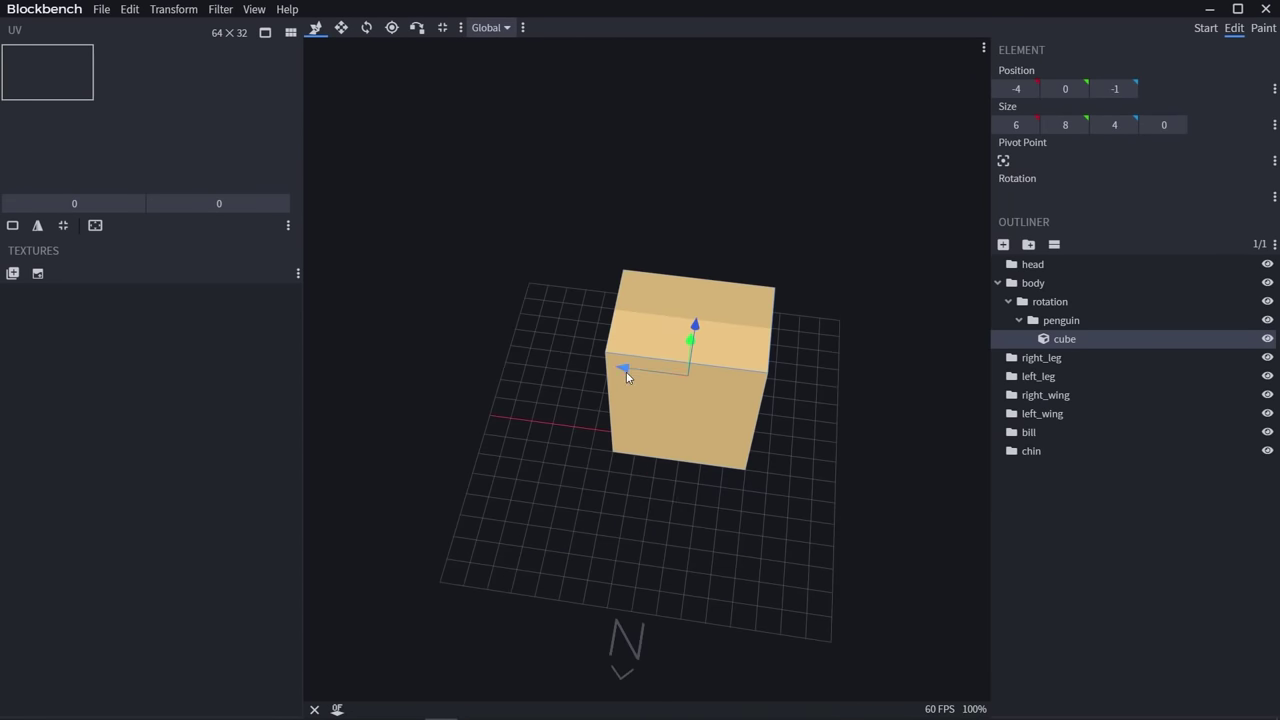
{"action": "left_click_drag", "start_coordinate": [626, 372], "coordinate": [667, 378]}
{"action": "left_click_drag", "start_coordinate": [820, 384], "coordinate": [815, 362]}
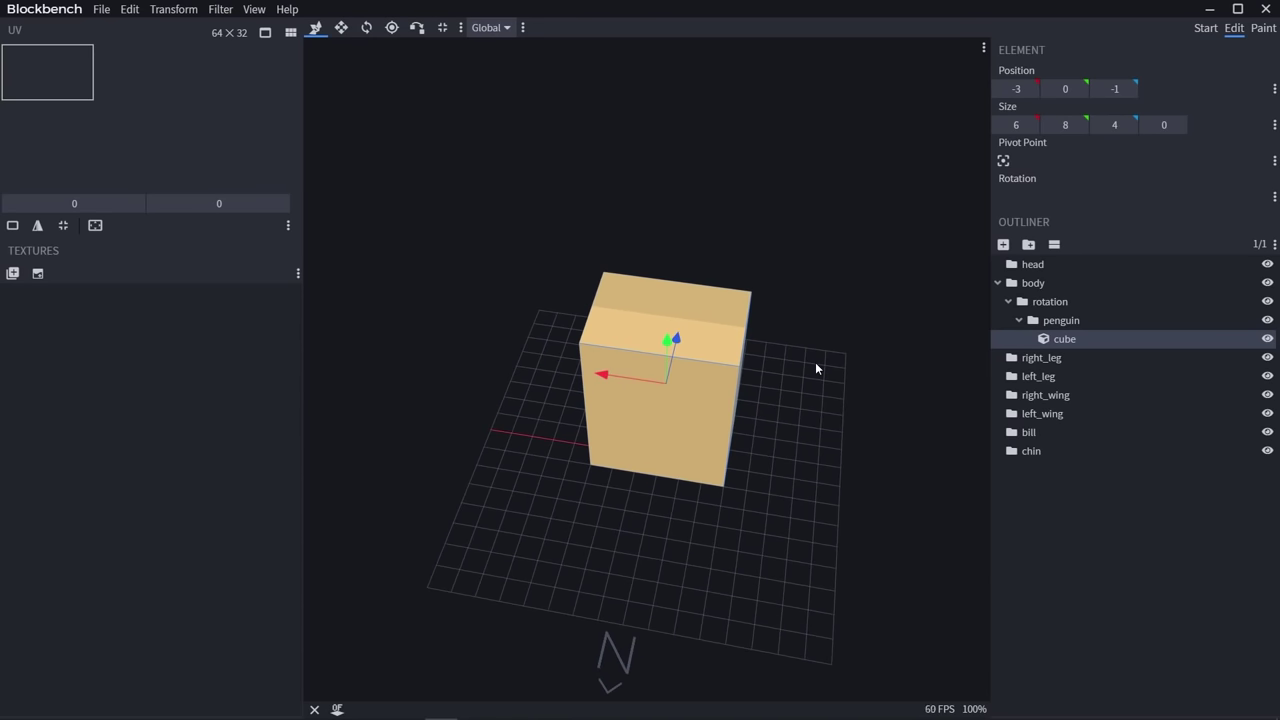
{"action": "key", "text": "Tab"}
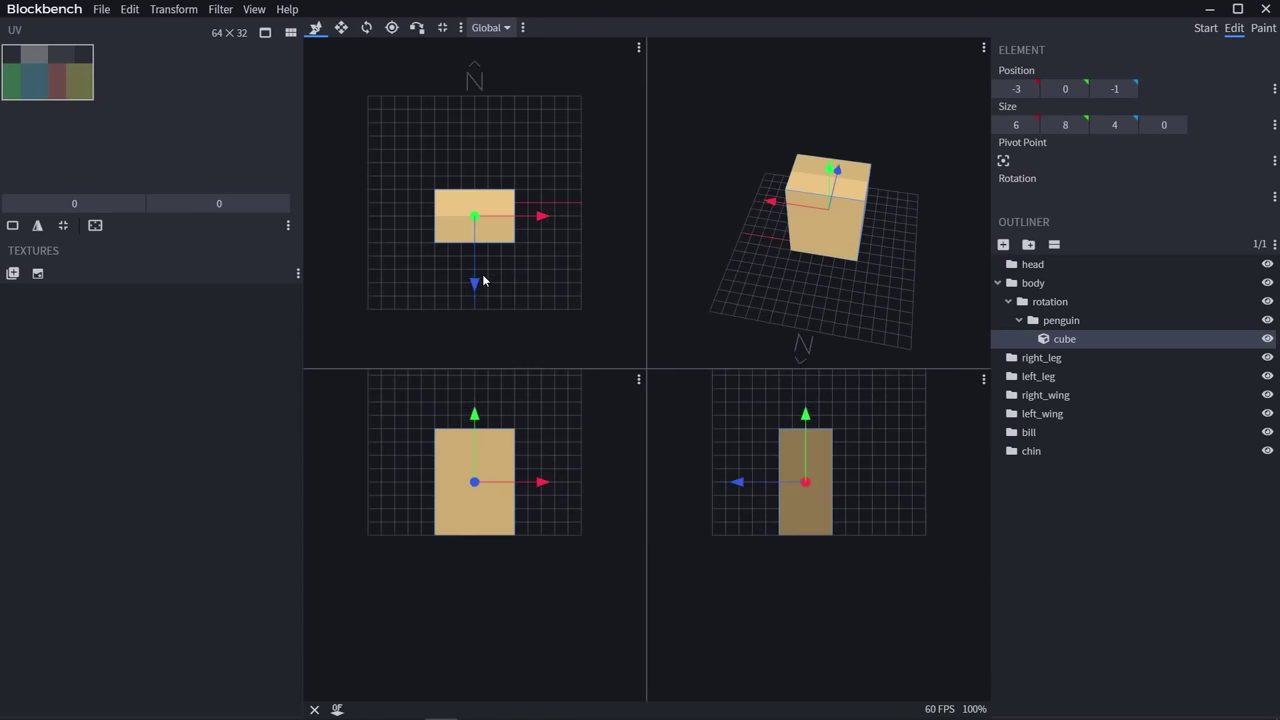
{"action": "left_click_drag", "start_coordinate": [476, 277], "coordinate": [476, 266]}
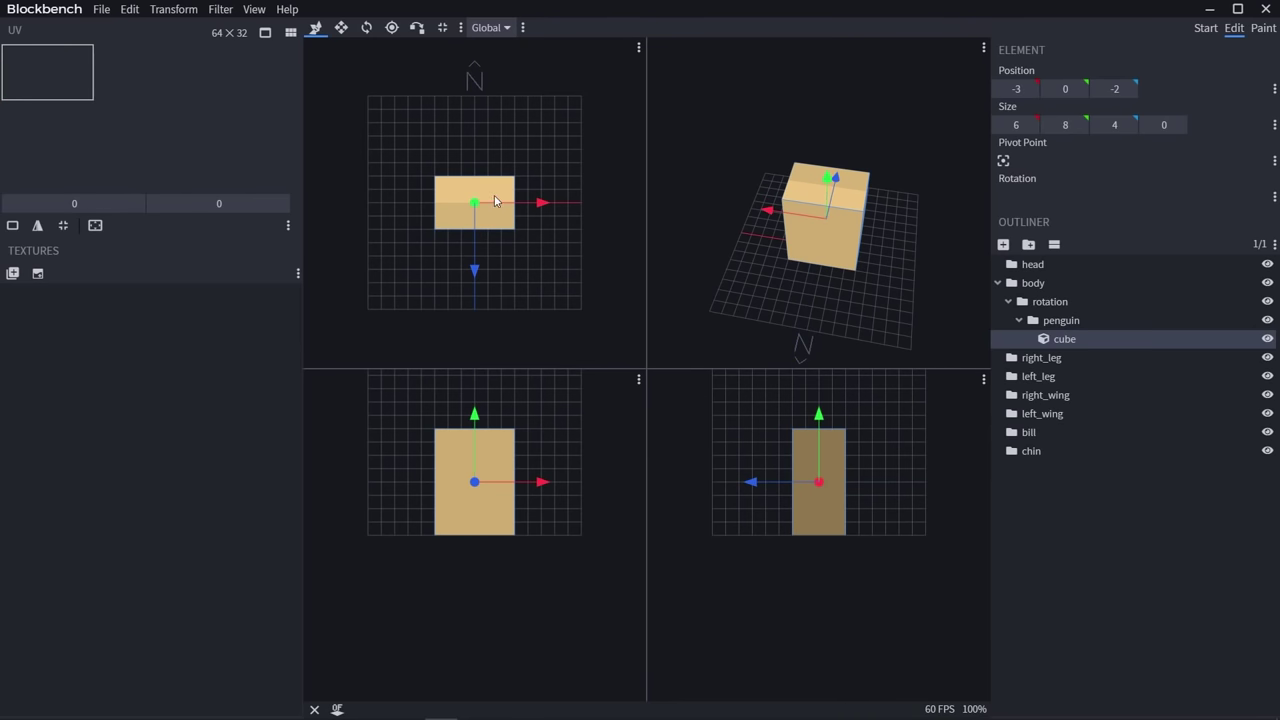
{"action": "key", "text": "Tab"}
{"action": "left_click_drag", "start_coordinate": [824, 459], "coordinate": [895, 410]}
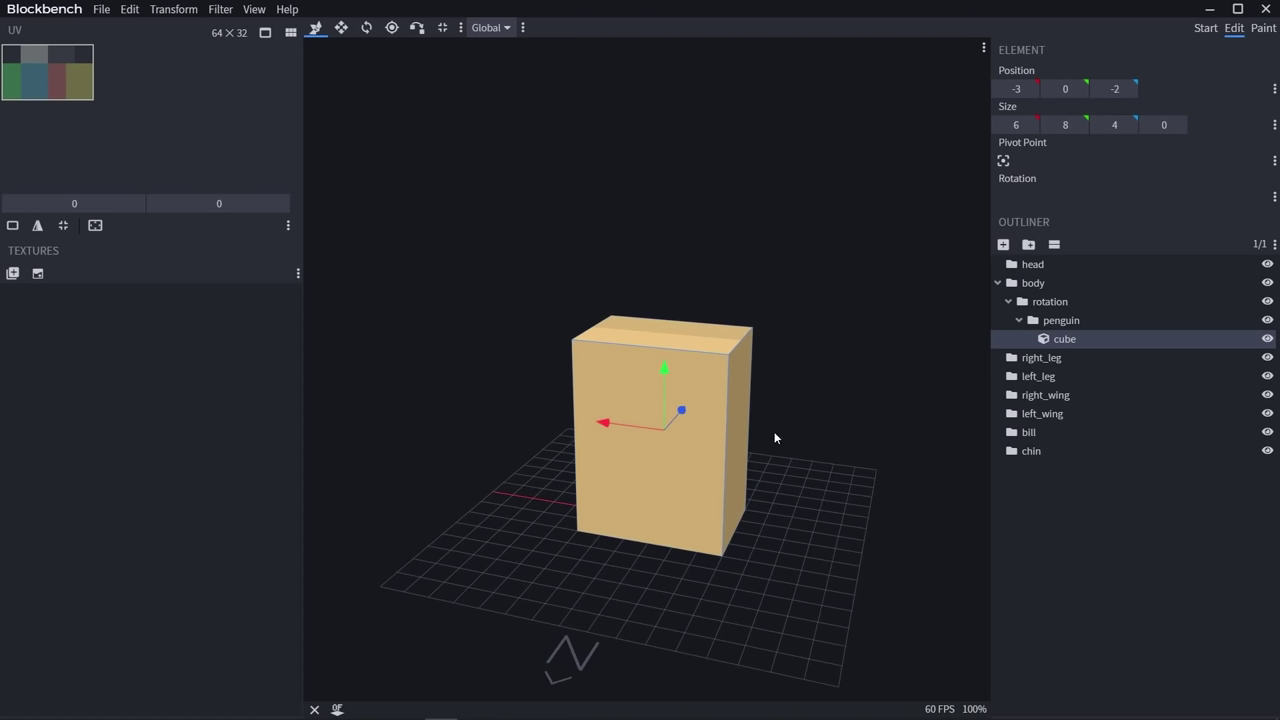
Duplicate the body cube and turn the copy into a side slab at position -4, 0, -2 with size 1, 8, 4
{"action": "key", "text": "ctrl+z"}
{"action": "key", "text": "ctrl+z"}
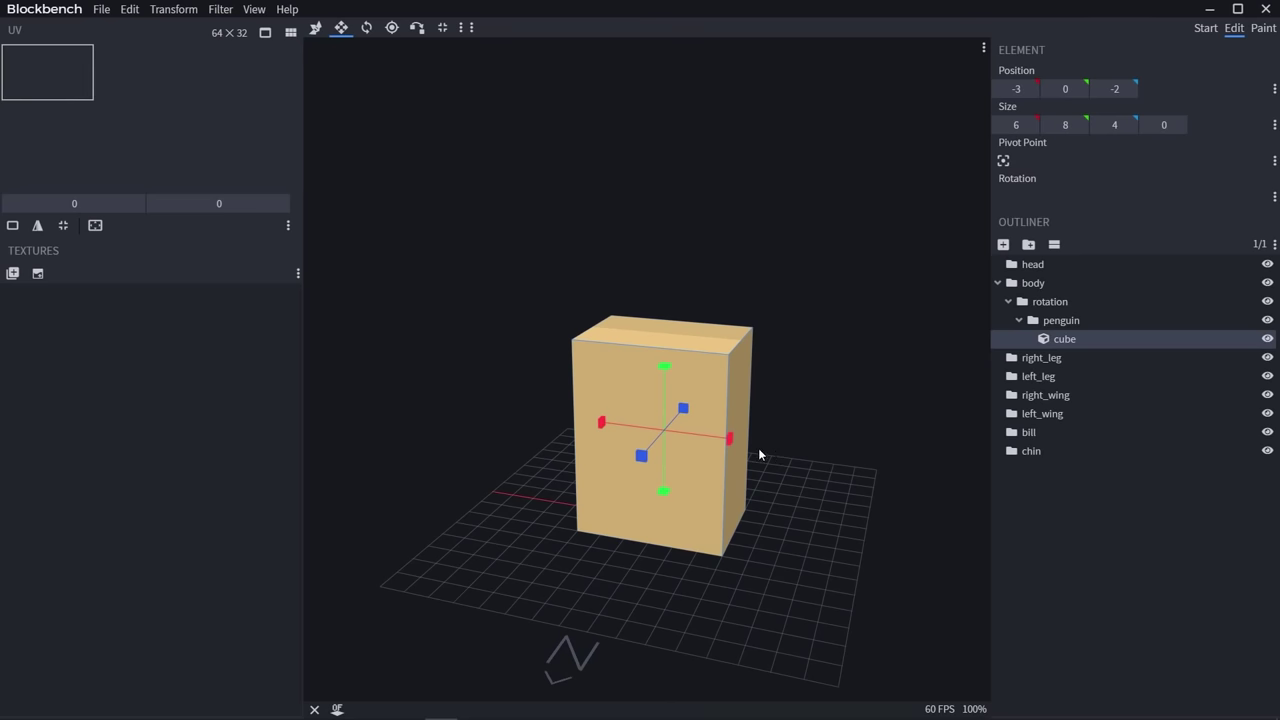
{"action": "key", "text": "ctrl+d"}
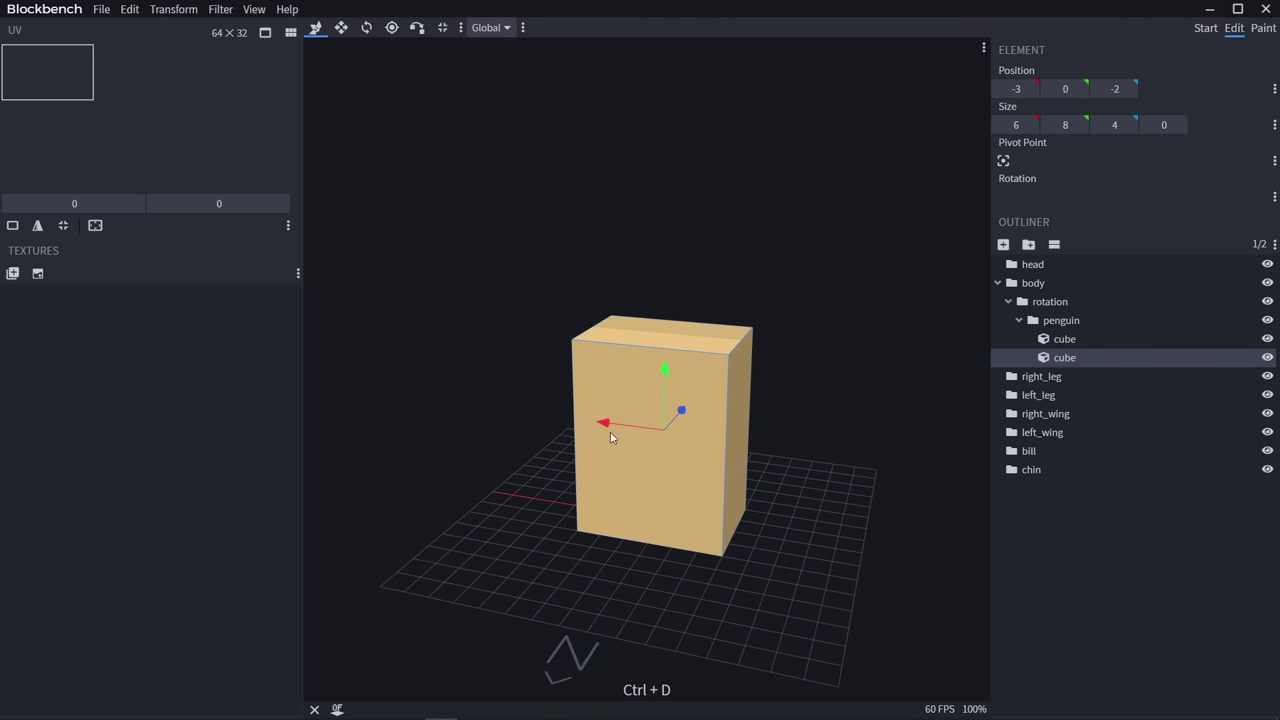
{"action": "left_click_drag", "start_coordinate": [606, 423], "coordinate": [751, 453]}
{"action": "key", "text": "s"}
{"action": "left_click_drag", "start_coordinate": [884, 456], "coordinate": [752, 450]}
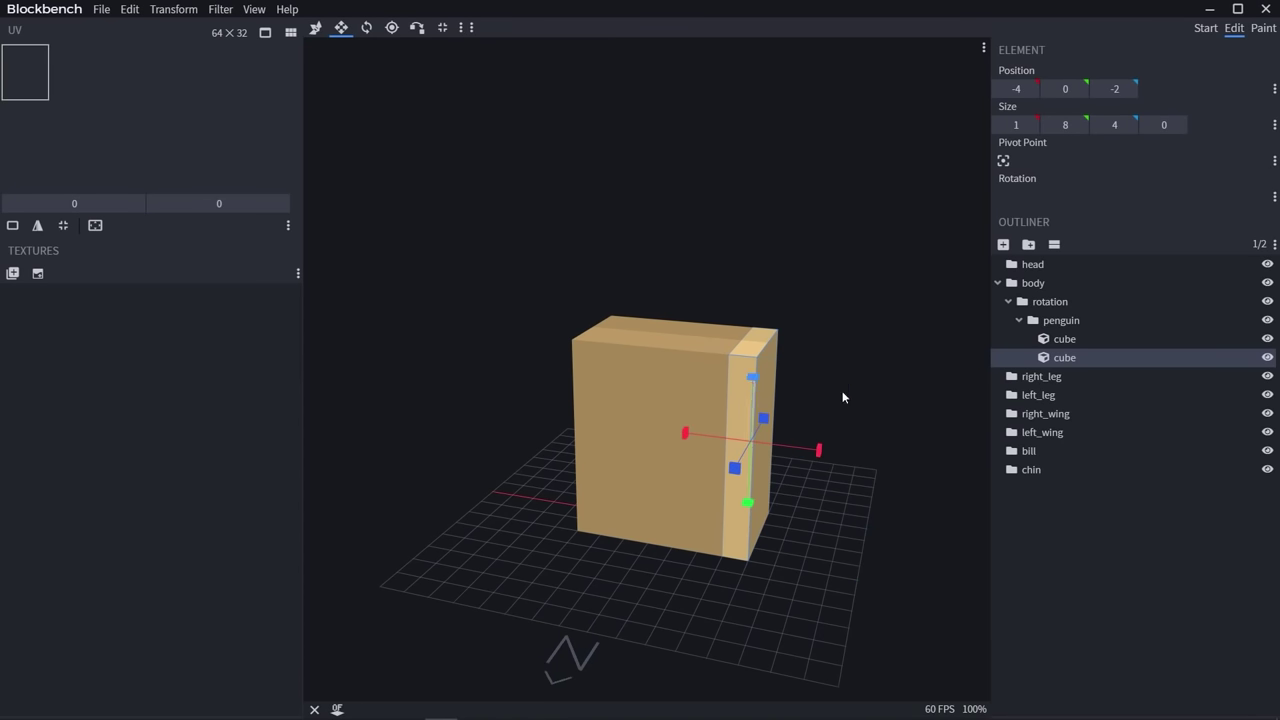
Resize the side slab into a wing of size 1, 5, 2 at position -4, 0, -1
{"action": "left_click_drag", "start_coordinate": [843, 397], "coordinate": [829, 404]}
{"action": "left_click_drag", "start_coordinate": [777, 442], "coordinate": [761, 449]}
{"action": "left_click_drag", "start_coordinate": [674, 489], "coordinate": [690, 482]}
{"action": "left_click_drag", "start_coordinate": [734, 401], "coordinate": [731, 472]}
{"action": "left_click_drag", "start_coordinate": [785, 428], "coordinate": [821, 406]}
{"action": "left_click_drag", "start_coordinate": [868, 294], "coordinate": [772, 399]}
{"action": "key", "text": "v"}
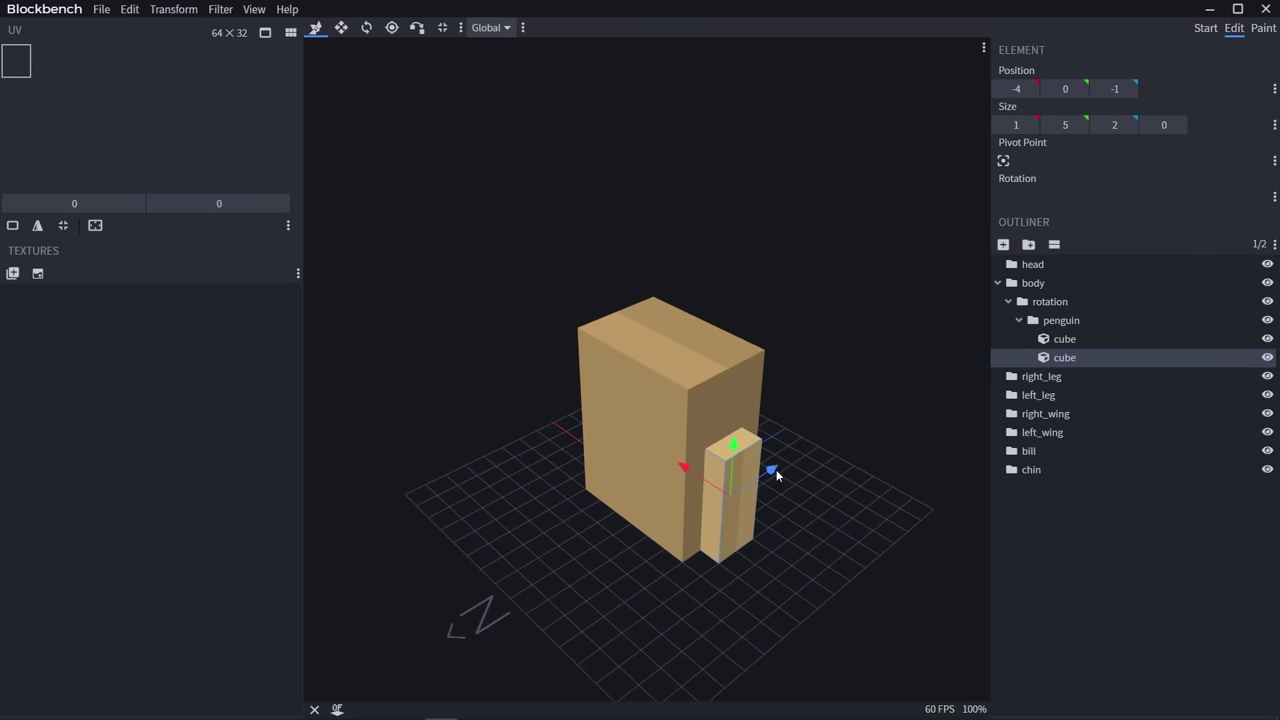
{"action": "key", "text": "ctrl+z"}
{"action": "left_click_drag", "start_coordinate": [780, 471], "coordinate": [709, 508]}
Duplicate the wing and shape the copy into a beak of size 2, 1, 1 on the body's front at position -1, 4, -3
{"action": "key", "text": "ctrl+d"}
{"action": "left_click_drag", "start_coordinate": [650, 506], "coordinate": [576, 488]}
{"action": "left_click_drag", "start_coordinate": [474, 476], "coordinate": [553, 468]}
{"action": "key", "text": "s"}
{"action": "left_click_drag", "start_coordinate": [640, 544], "coordinate": [724, 454]}
{"action": "left_click_drag", "start_coordinate": [640, 479], "coordinate": [648, 456]}
{"action": "left_click_drag", "start_coordinate": [455, 481], "coordinate": [501, 425]}
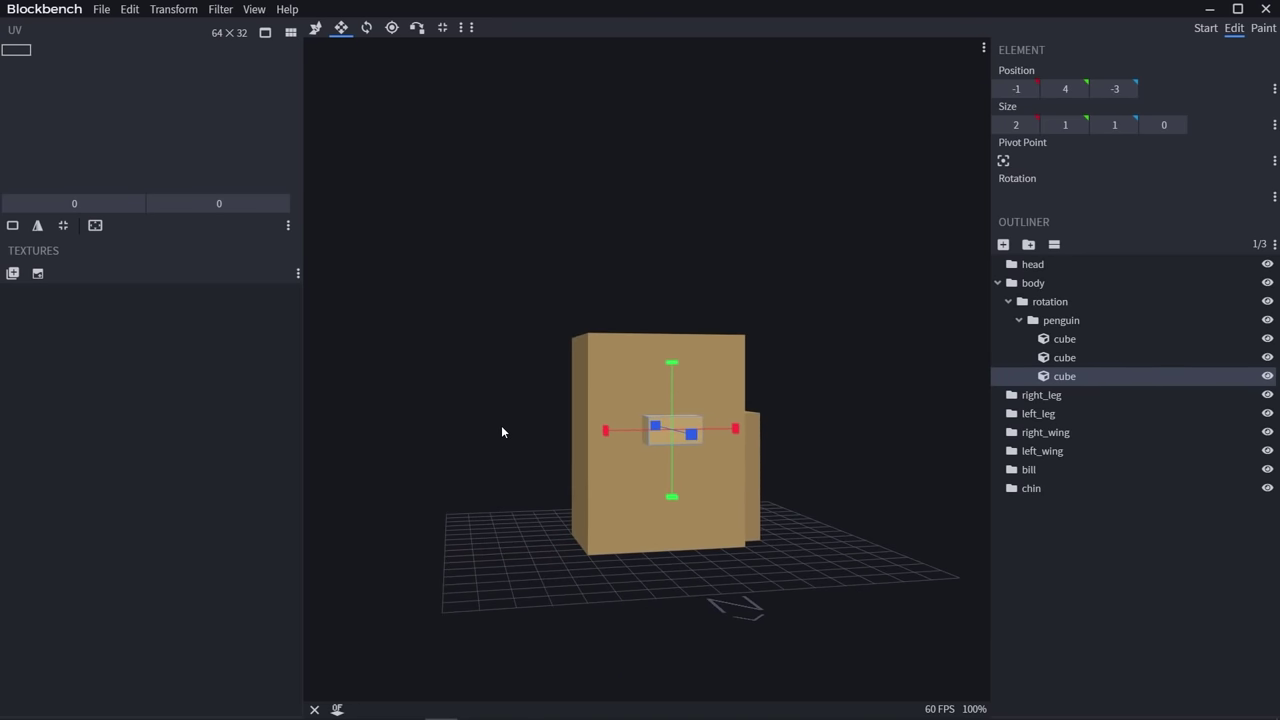
{"action": "left_click_drag", "start_coordinate": [767, 372], "coordinate": [672, 439]}
{"action": "key", "text": "v"}
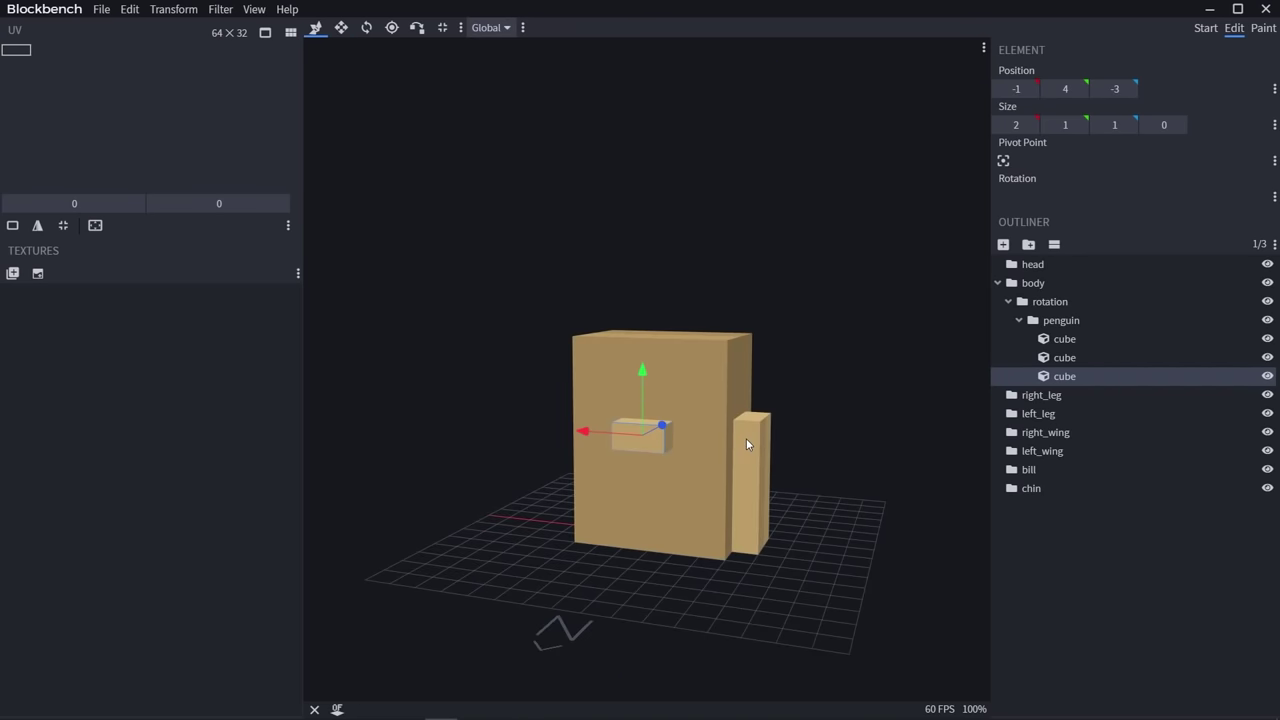
{"action": "left_click_drag", "start_coordinate": [849, 391], "coordinate": [704, 418]}
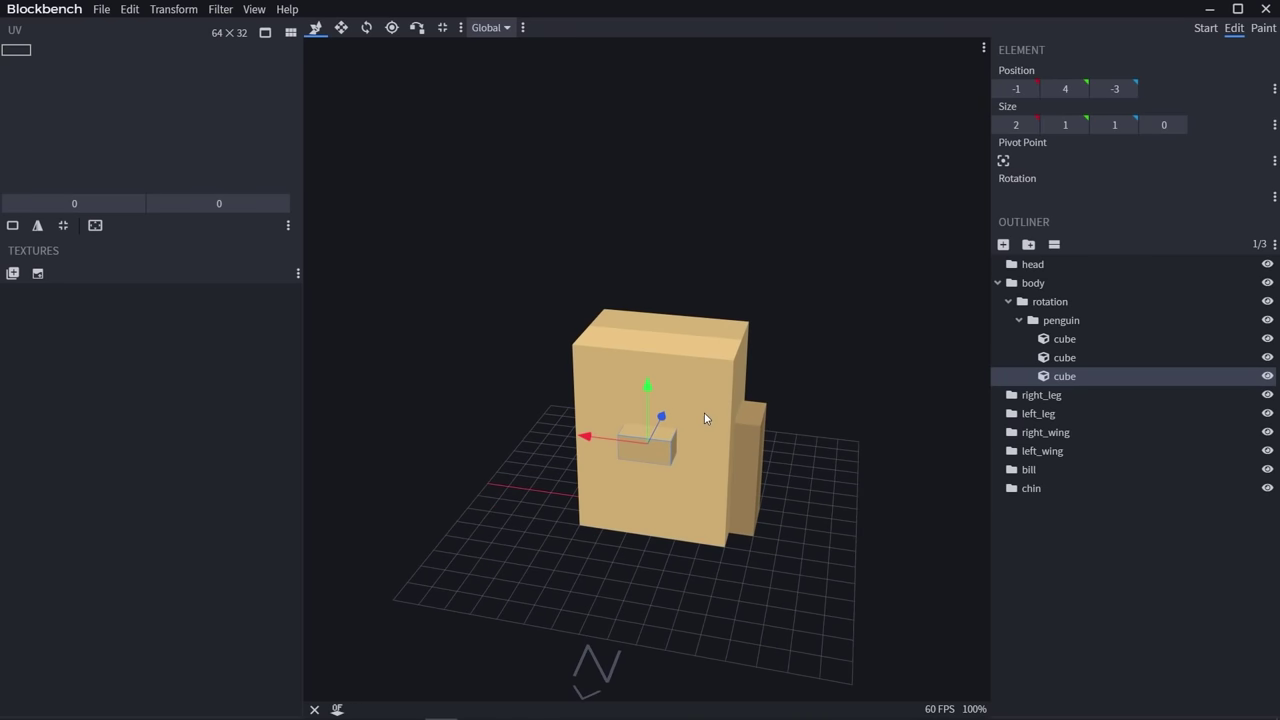
Duplicate the beak, lower the copy to Y position 0 and flatten it into a foot
{"action": "key", "text": "ctrl+d"}
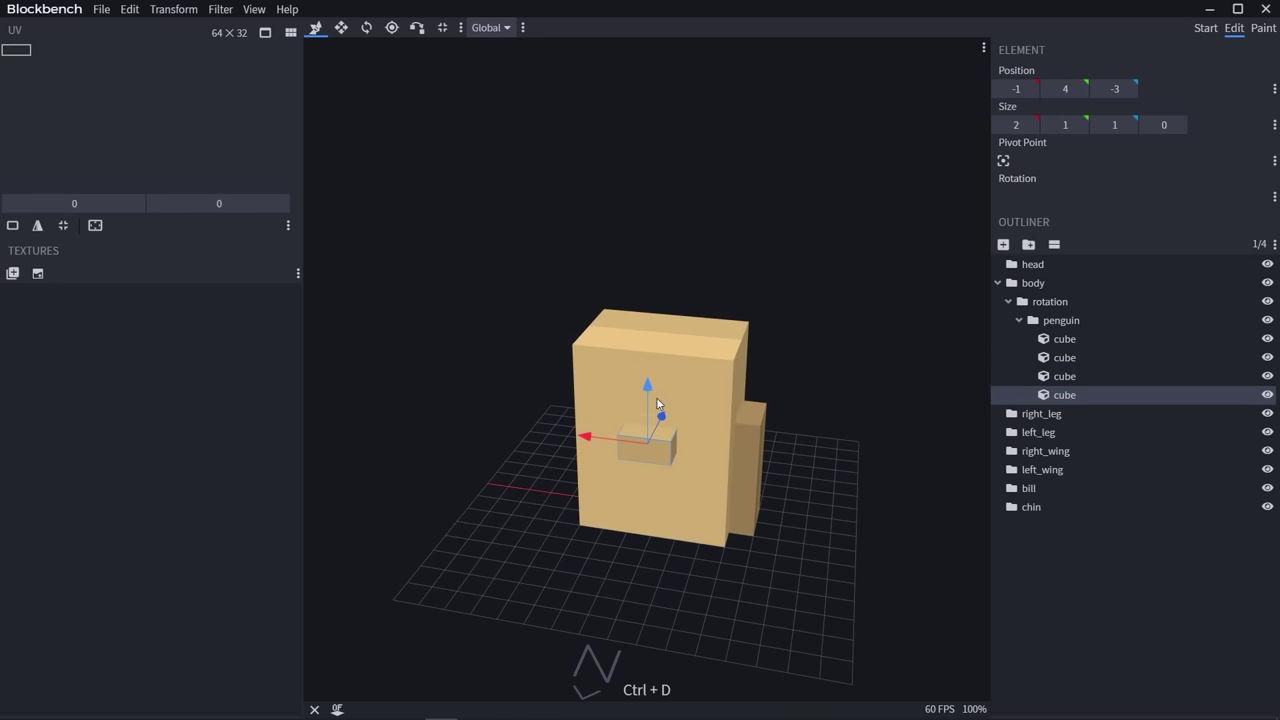
{"action": "left_click_drag", "start_coordinate": [647, 394], "coordinate": [648, 530]}
{"action": "left_click_drag", "start_coordinate": [563, 572], "coordinate": [588, 575]}
{"action": "key", "text": "s"}
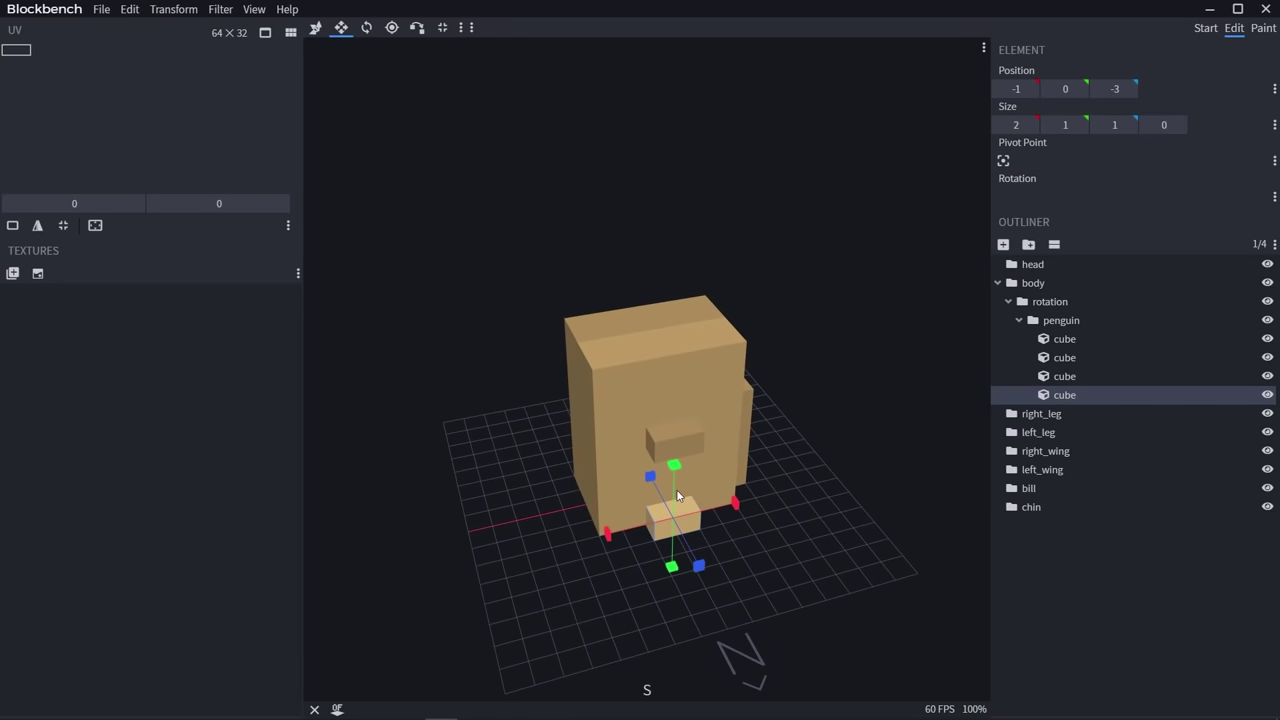
{"action": "left_click_drag", "start_coordinate": [675, 468], "coordinate": [680, 563]}
Place the flat foot under one side of the body's front and duplicate it for the other side
{"action": "key", "text": "v"}
{"action": "left_click_drag", "start_coordinate": [581, 555], "coordinate": [610, 590]}
{"action": "key", "text": "ctrl+d"}
Select the wing and create a template texture named penguin, keeping the resolution at 16
{"action": "left_click", "coordinate": [750, 470]}
{"action": "mouse_move", "coordinate": [817, 420]}
{"action": "left_mouse_down"}
{"action": "mouse_move", "coordinate": [736, 455]}
{"action": "mouse_move", "coordinate": [814, 437]}
{"action": "left_mouse_up"}
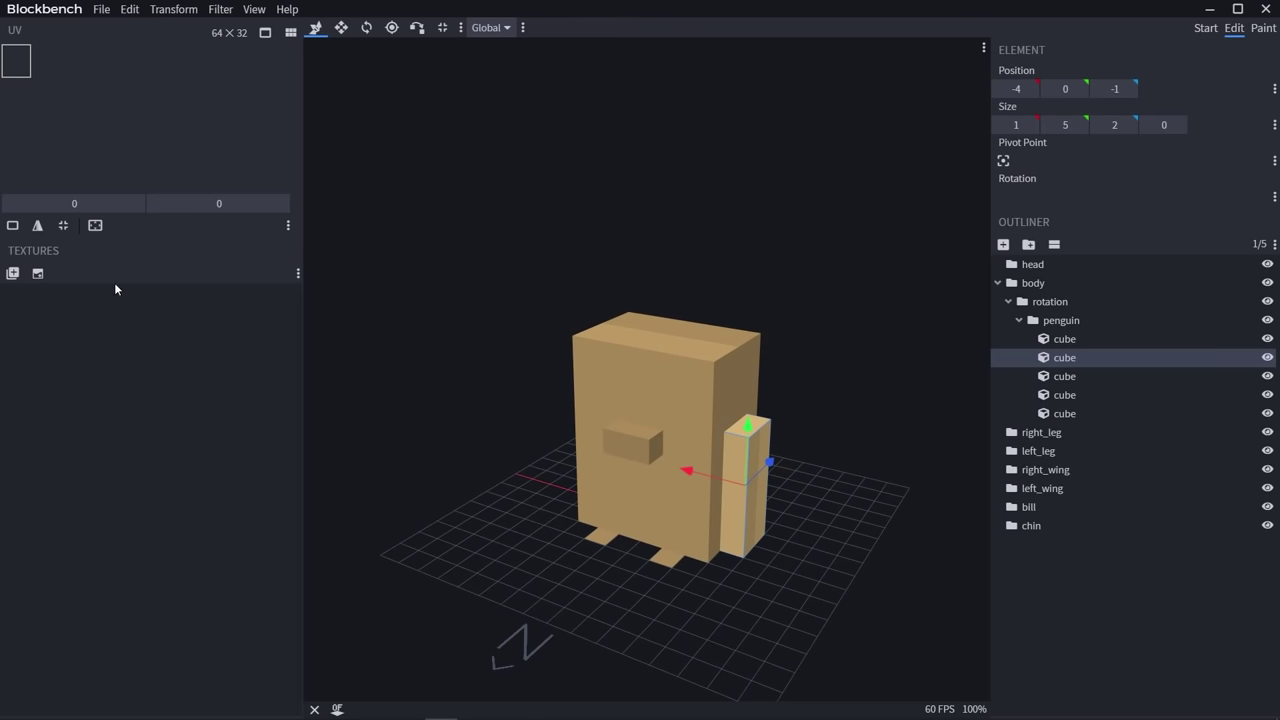
{"action": "left_click", "coordinate": [39, 274]}
{"action": "type", "text": "penguin"}
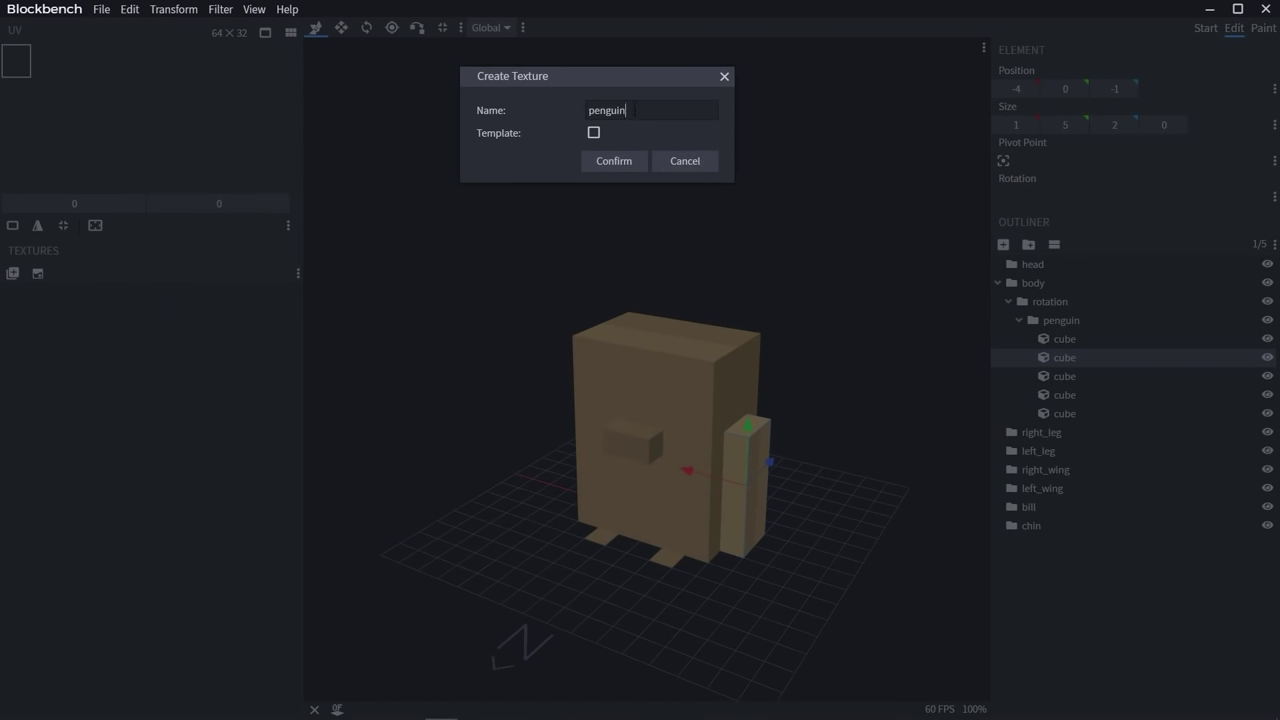
{"action": "left_click", "coordinate": [593, 133]}
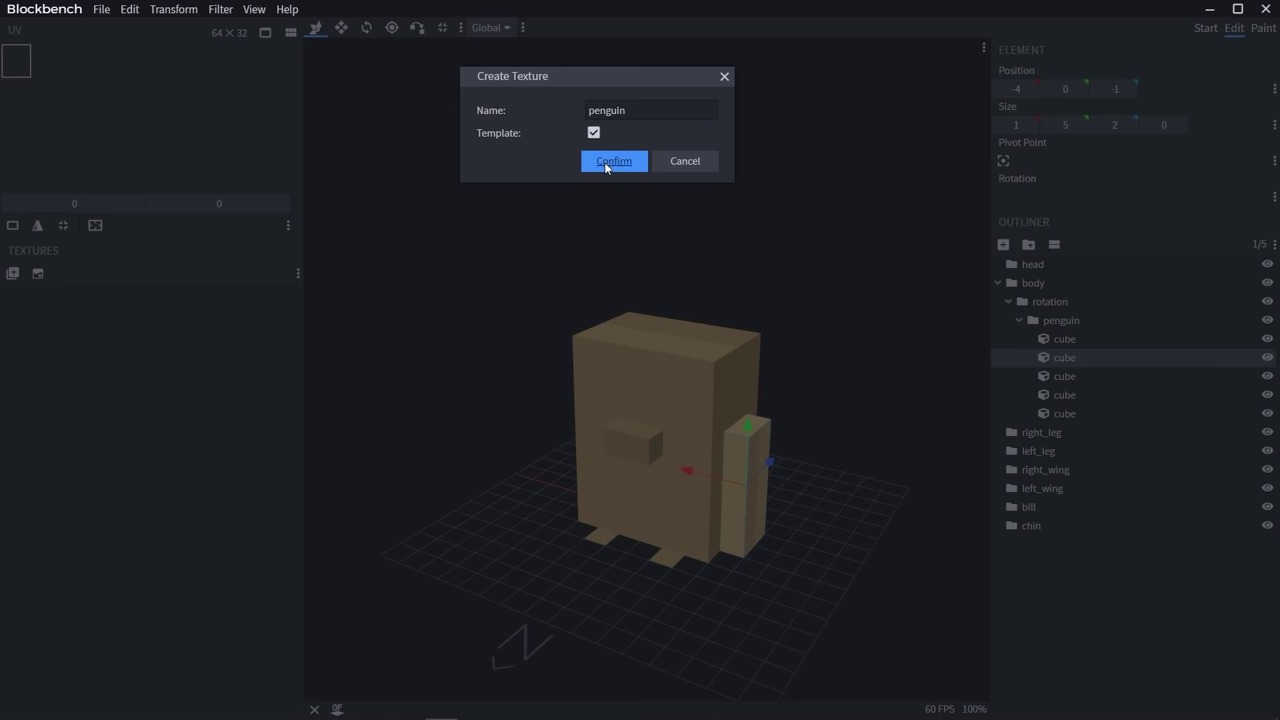
{"action": "left_click", "coordinate": [605, 165]}
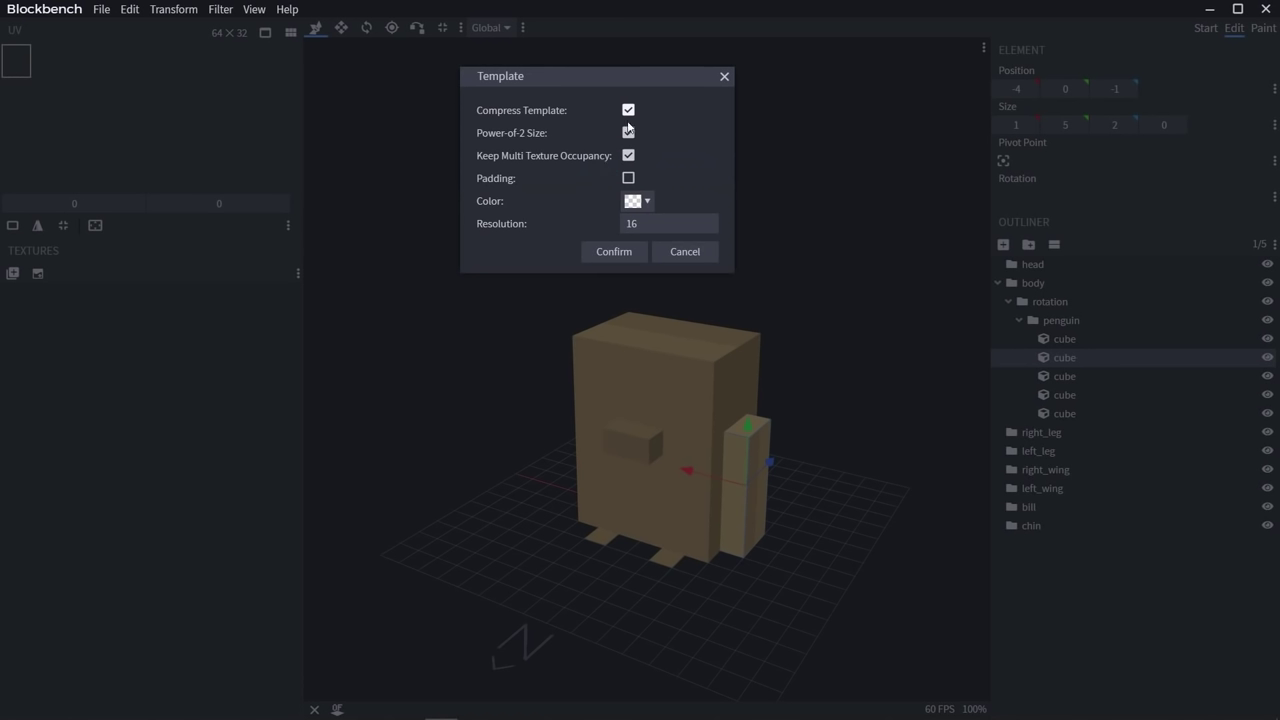
{"action": "left_click", "coordinate": [614, 251]}
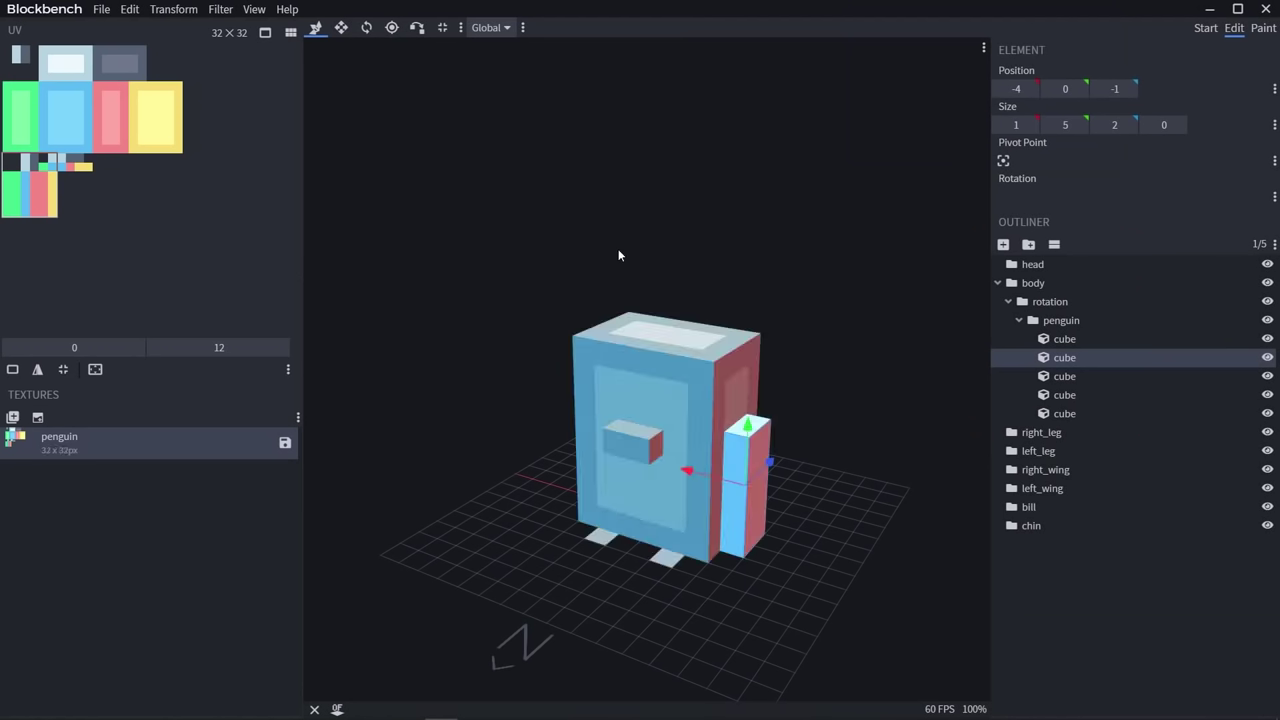
Duplicate the wing and move the copy to the opposite side of the body at position 3, 0, -1
{"action": "mouse_move", "coordinate": [517, 310]}
{"action": "left_mouse_down"}
{"action": "mouse_move", "coordinate": [719, 305]}
{"action": "mouse_move", "coordinate": [535, 305]}
{"action": "left_mouse_up"}
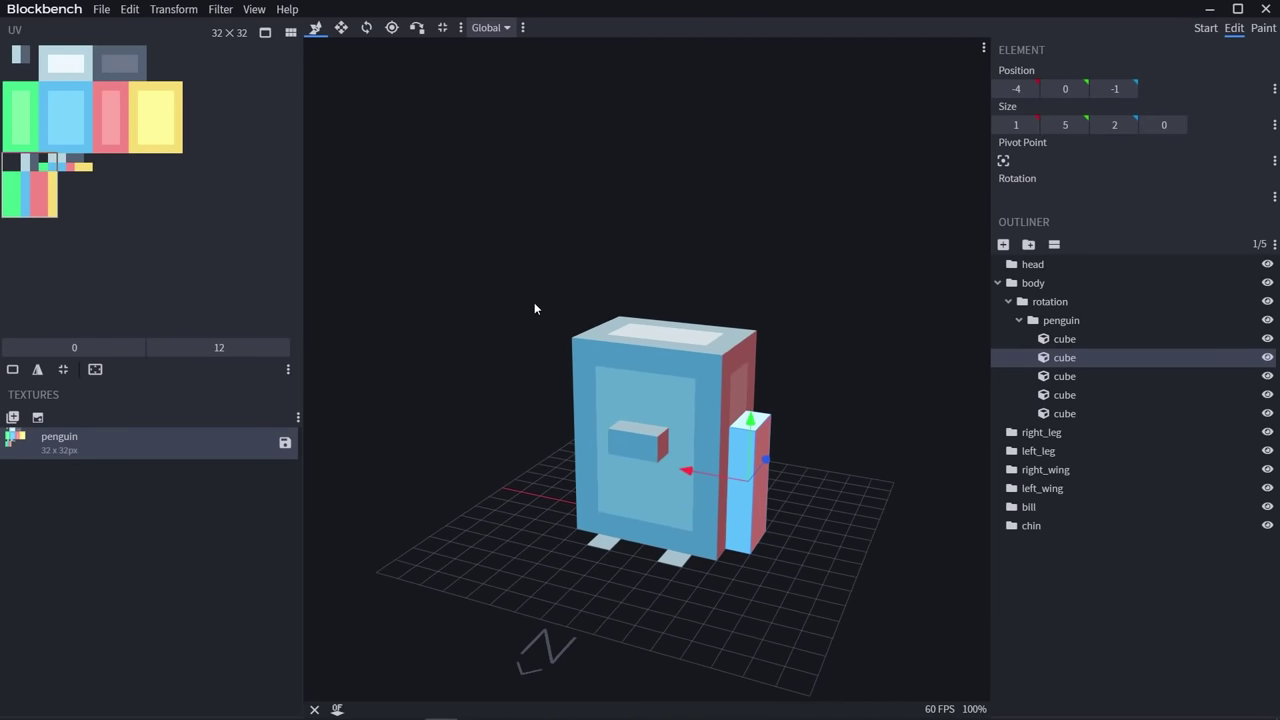
{"action": "left_click_drag", "start_coordinate": [562, 292], "coordinate": [897, 428]}
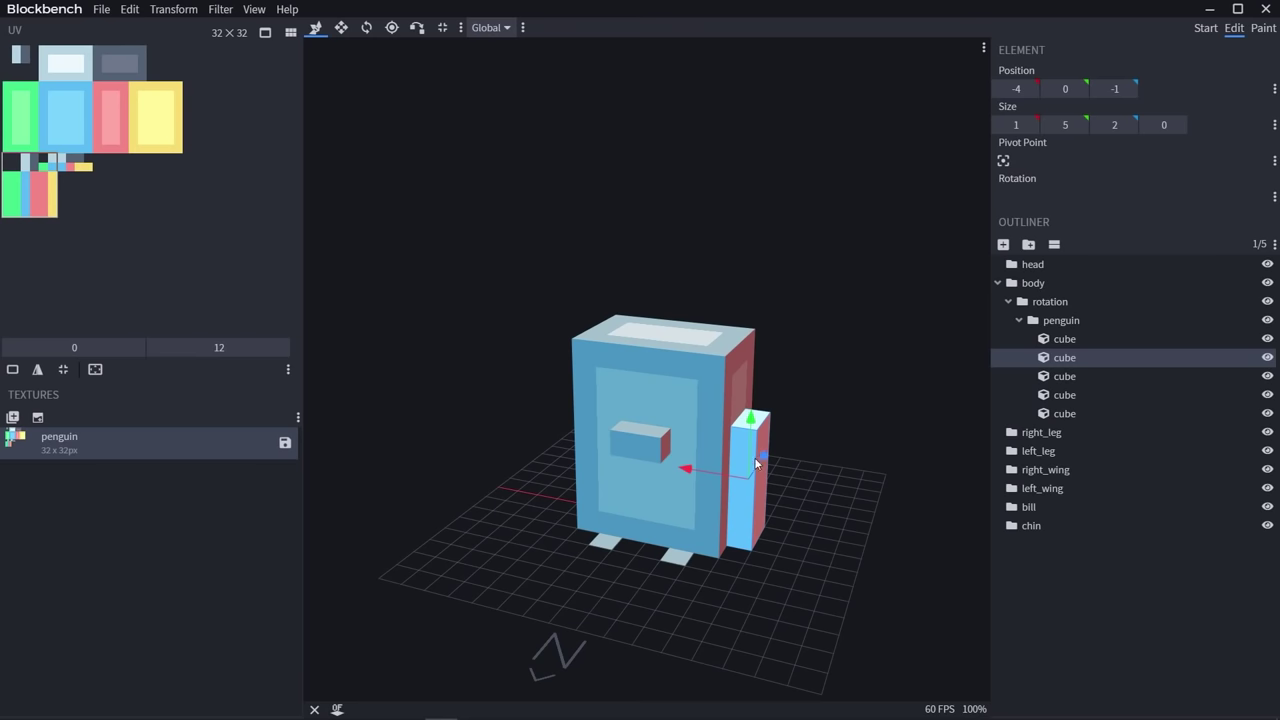
{"action": "key", "text": "ctrl+d"}
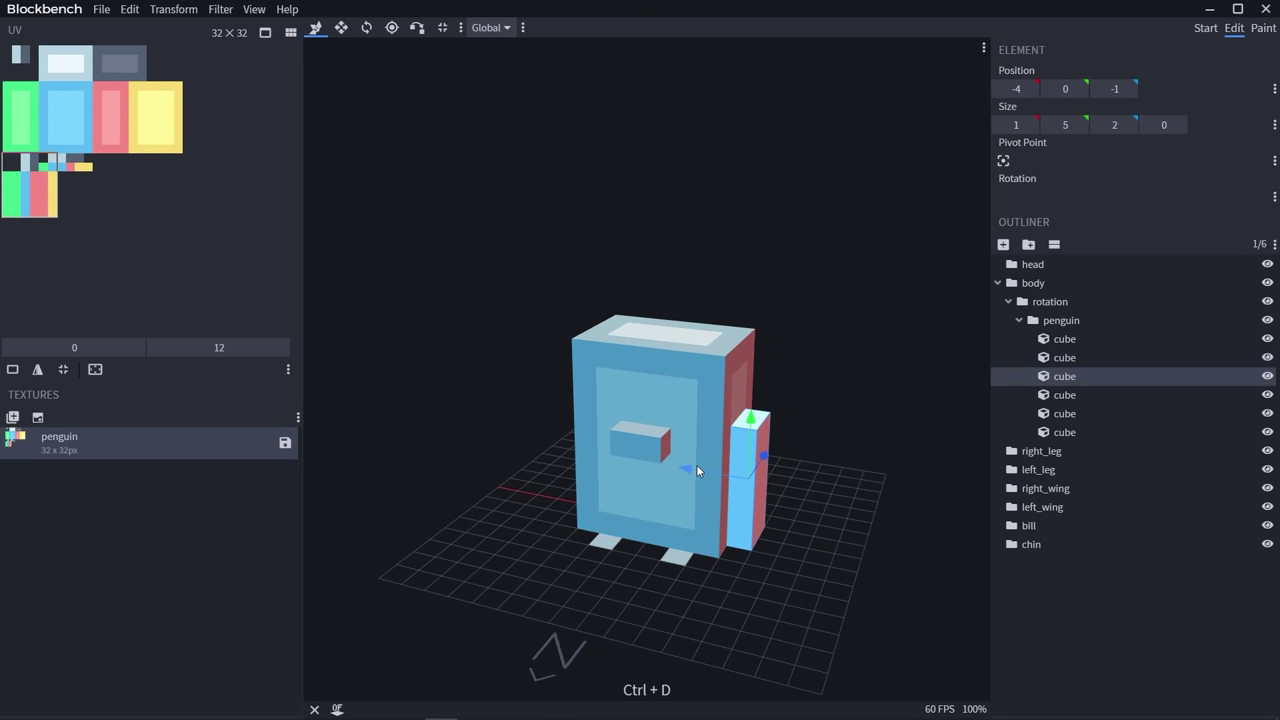
{"action": "left_click_drag", "start_coordinate": [695, 468], "coordinate": [373, 461]}
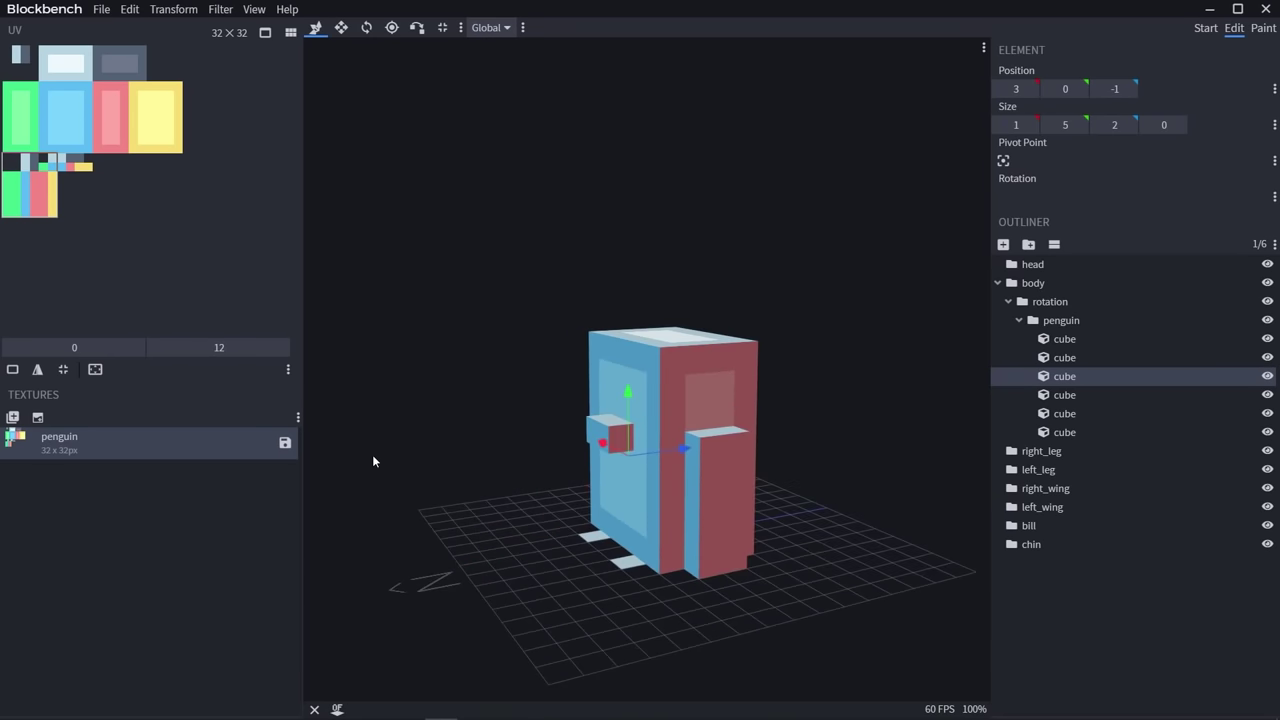
Mirror the UV of the duplicated wing
{"action": "left_click_drag", "start_coordinate": [477, 477], "coordinate": [588, 470]}
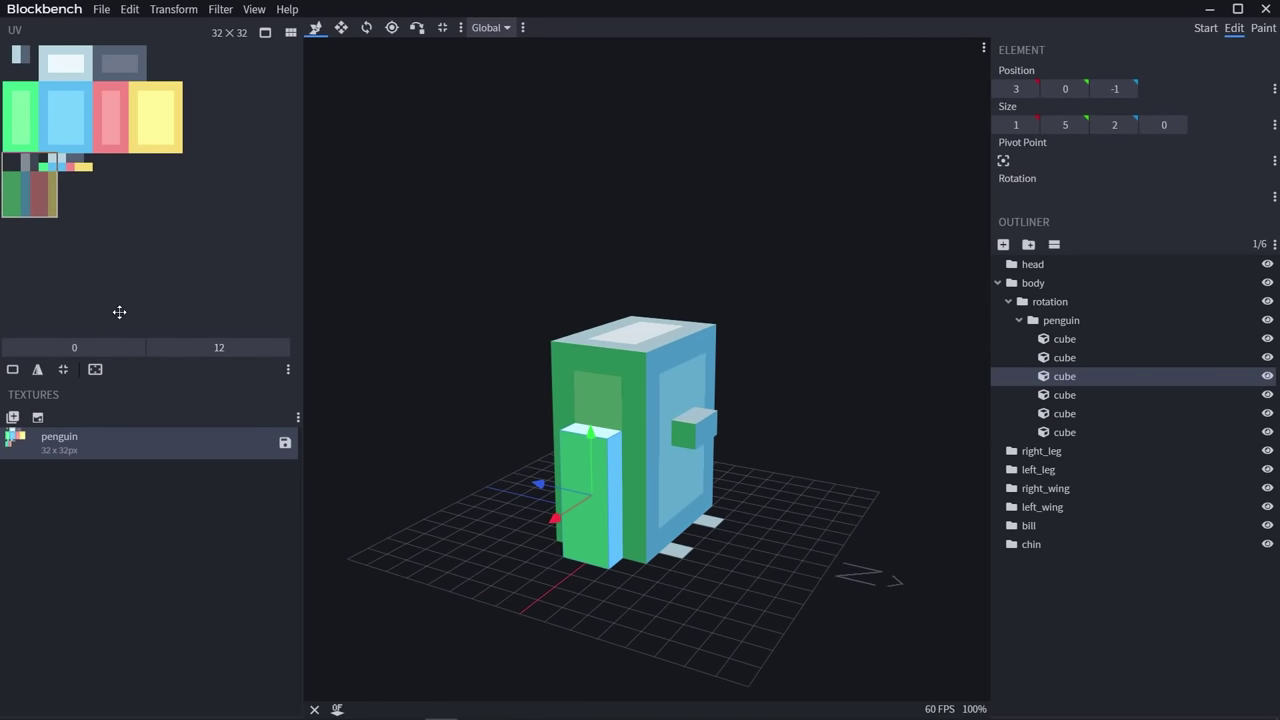
{"action": "left_click", "coordinate": [47, 370]}
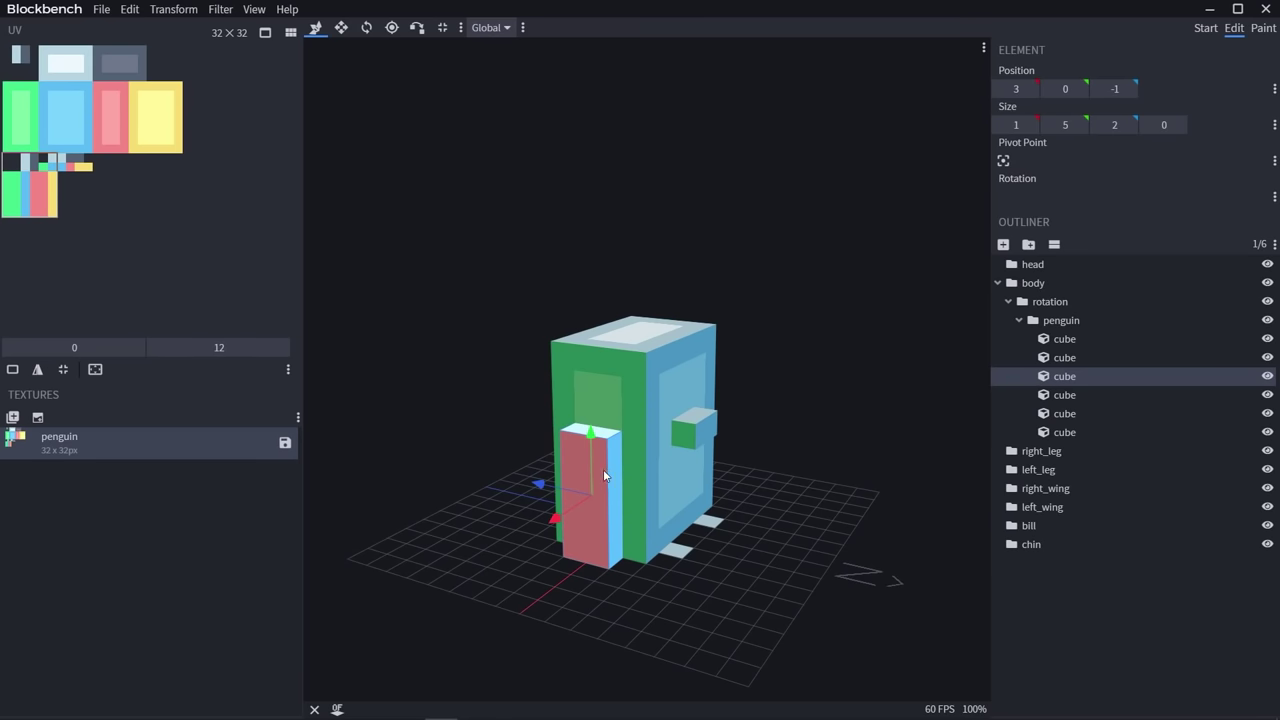
{"action": "left_click_drag", "start_coordinate": [470, 619], "coordinate": [394, 624]}
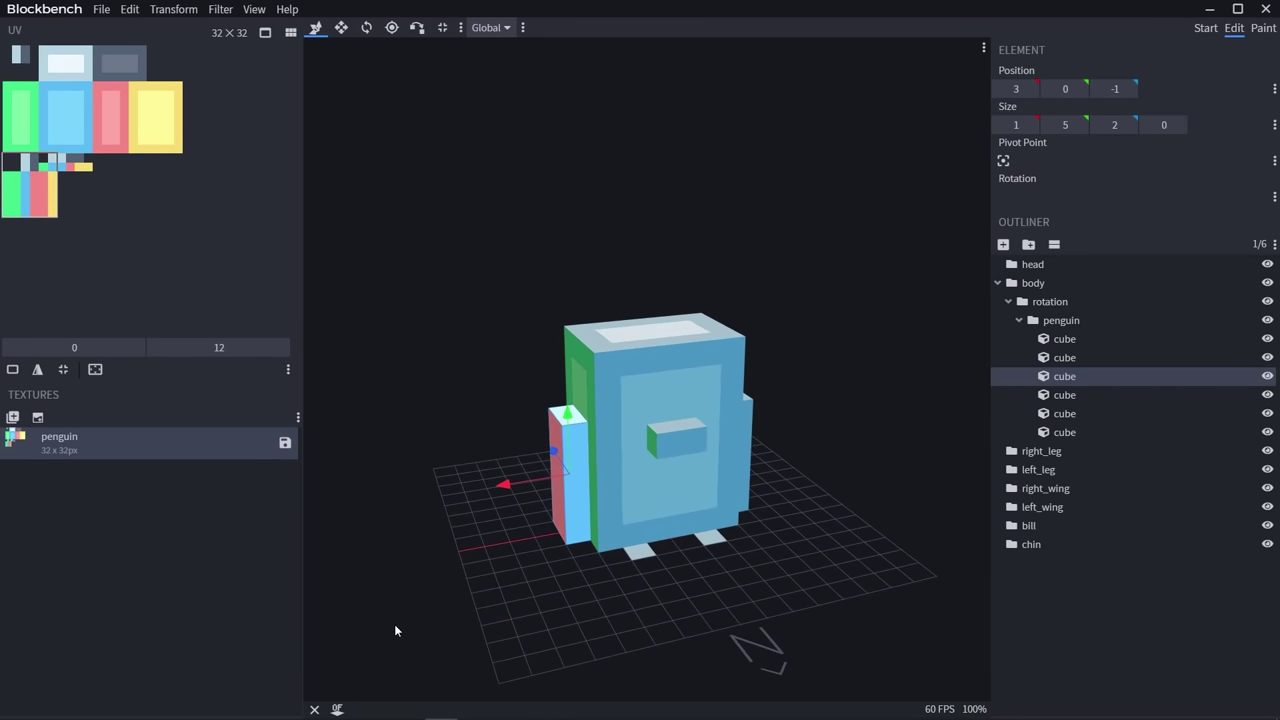
{"action": "mouse_move", "coordinate": [459, 534]}
{"action": "left_mouse_down"}
{"action": "mouse_move", "coordinate": [494, 534]}
{"action": "mouse_move", "coordinate": [563, 461]}
{"action": "mouse_move", "coordinate": [415, 446]}
{"action": "mouse_move", "coordinate": [728, 471]}
{"action": "mouse_move", "coordinate": [432, 564]}
{"action": "left_mouse_up"}
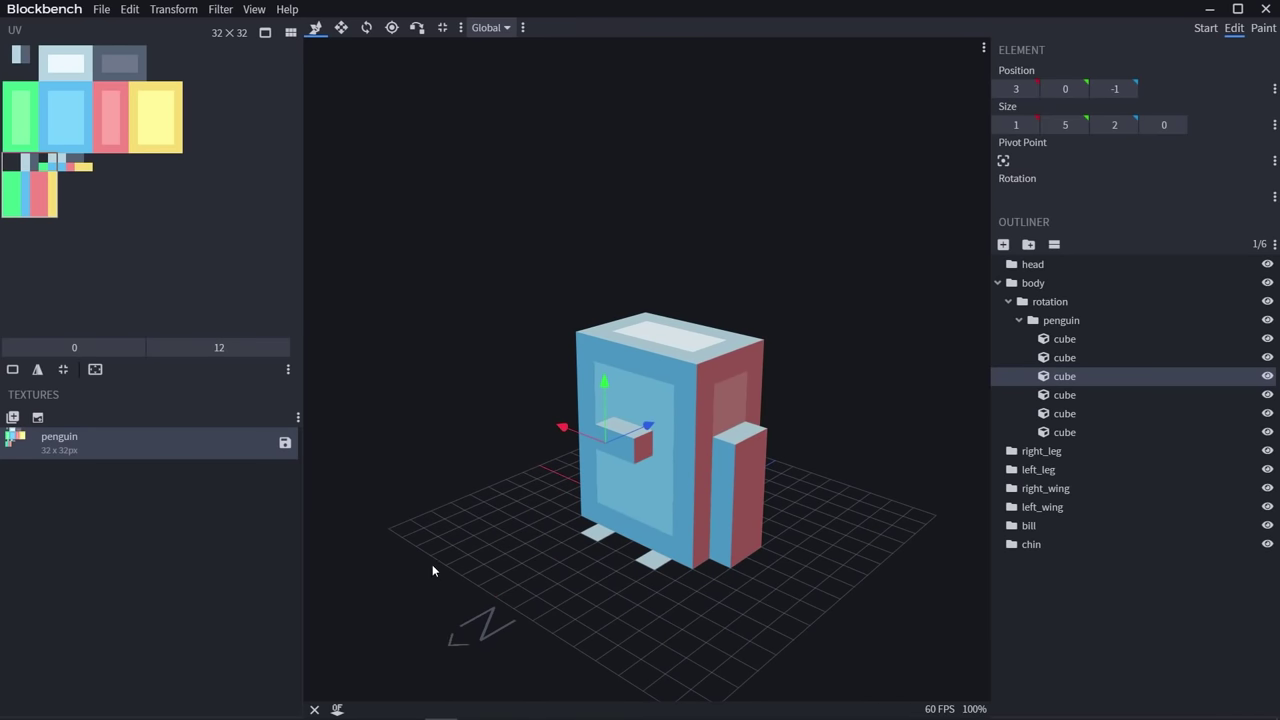
Switch to painting, choose dark grey #272727 and activate the face fill tool
{"action": "left_click", "coordinate": [1262, 29]}
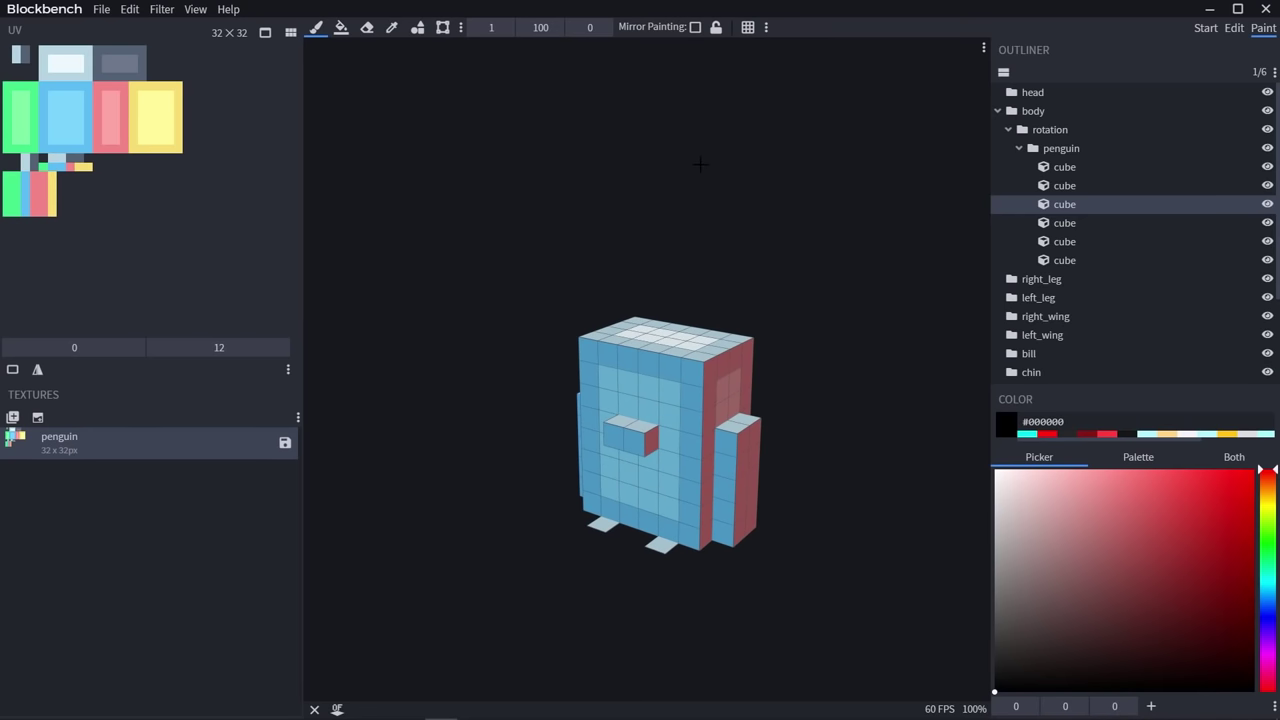
{"action": "left_click_drag", "start_coordinate": [1003, 650], "coordinate": [991, 657]}
{"action": "left_click_drag", "start_coordinate": [714, 312], "coordinate": [731, 277]}
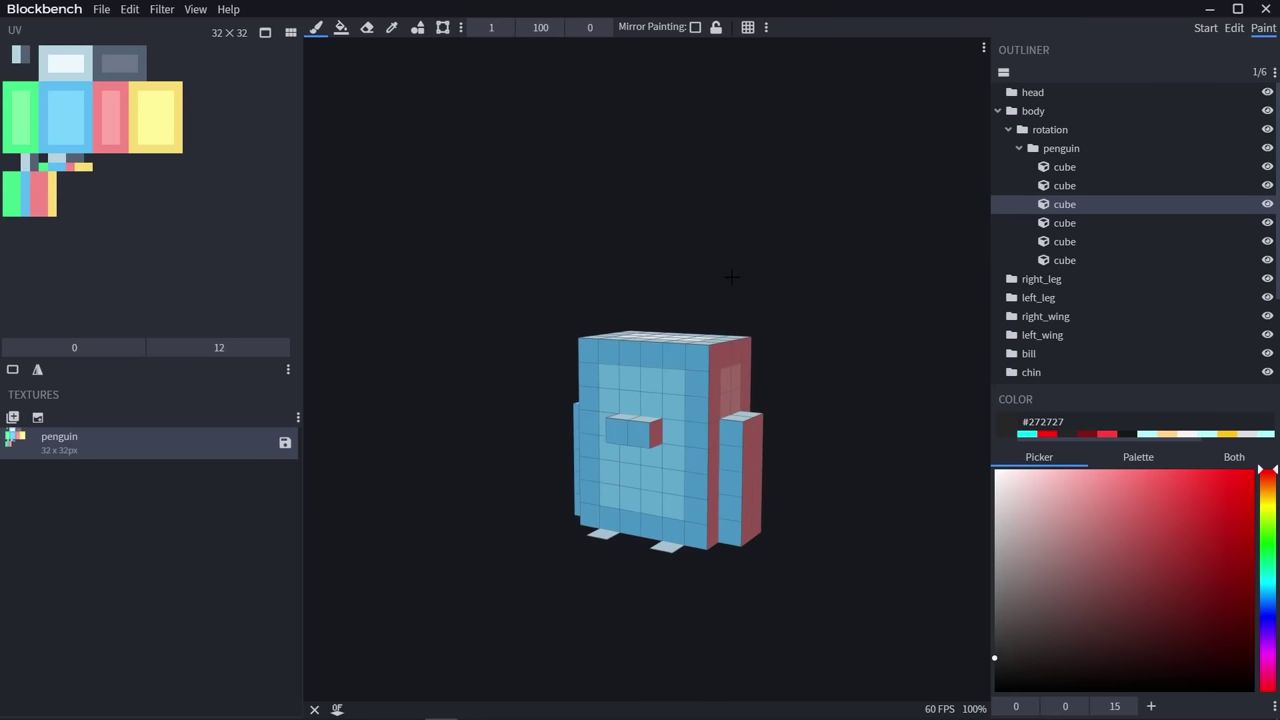
{"action": "left_click", "coordinate": [340, 32]}
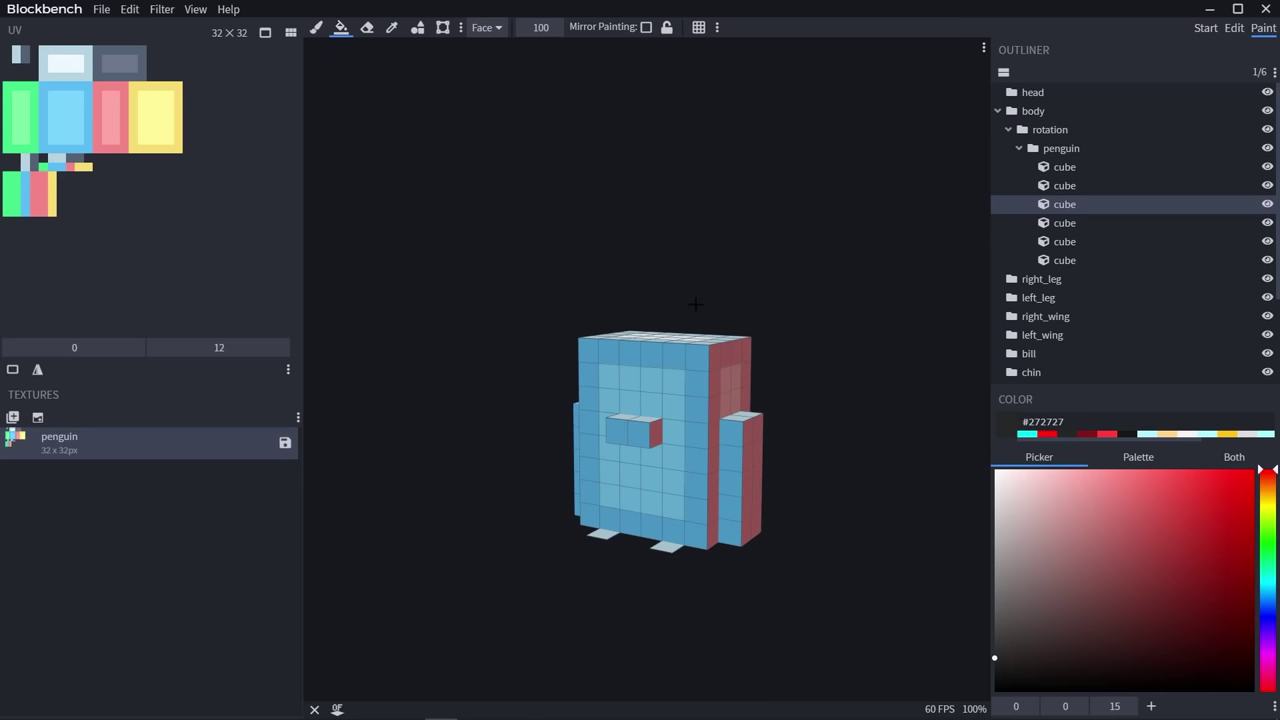
{"action": "left_click_drag", "start_coordinate": [694, 306], "coordinate": [657, 313]}
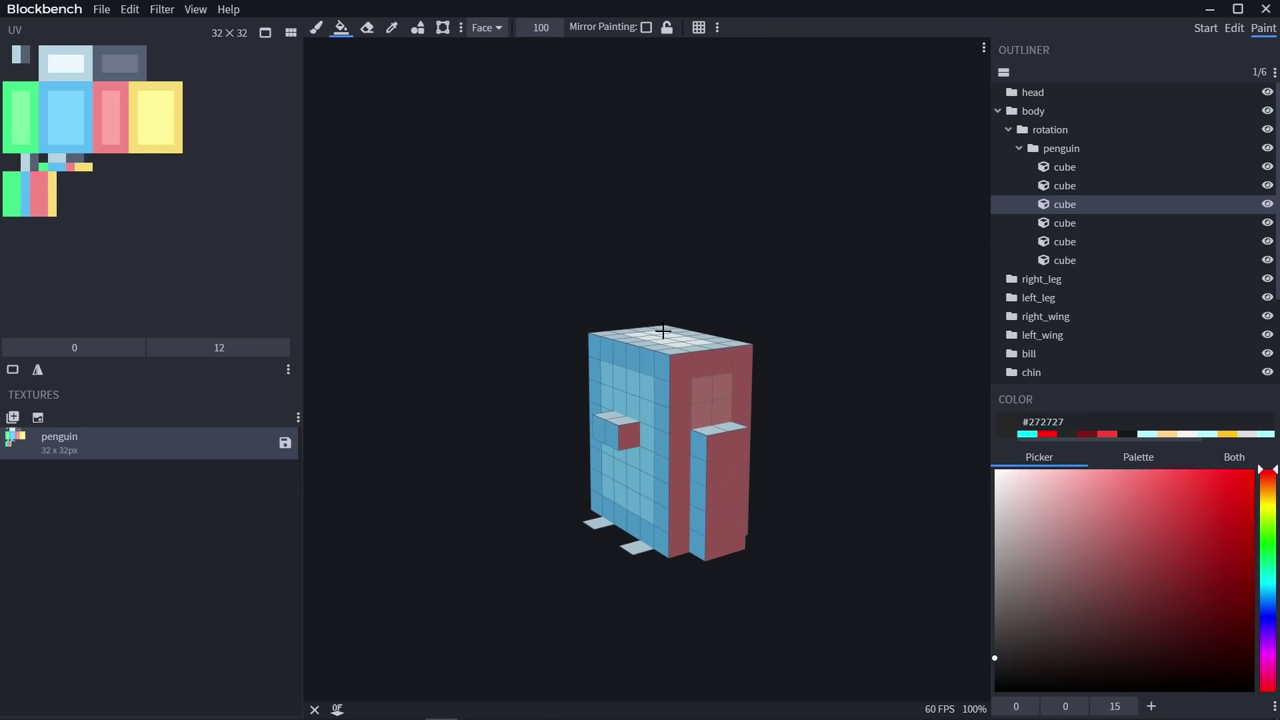
Fill the body's top, front and near side and the wing's top, front and outer side with dark grey
{"action": "left_click", "coordinate": [666, 336]}
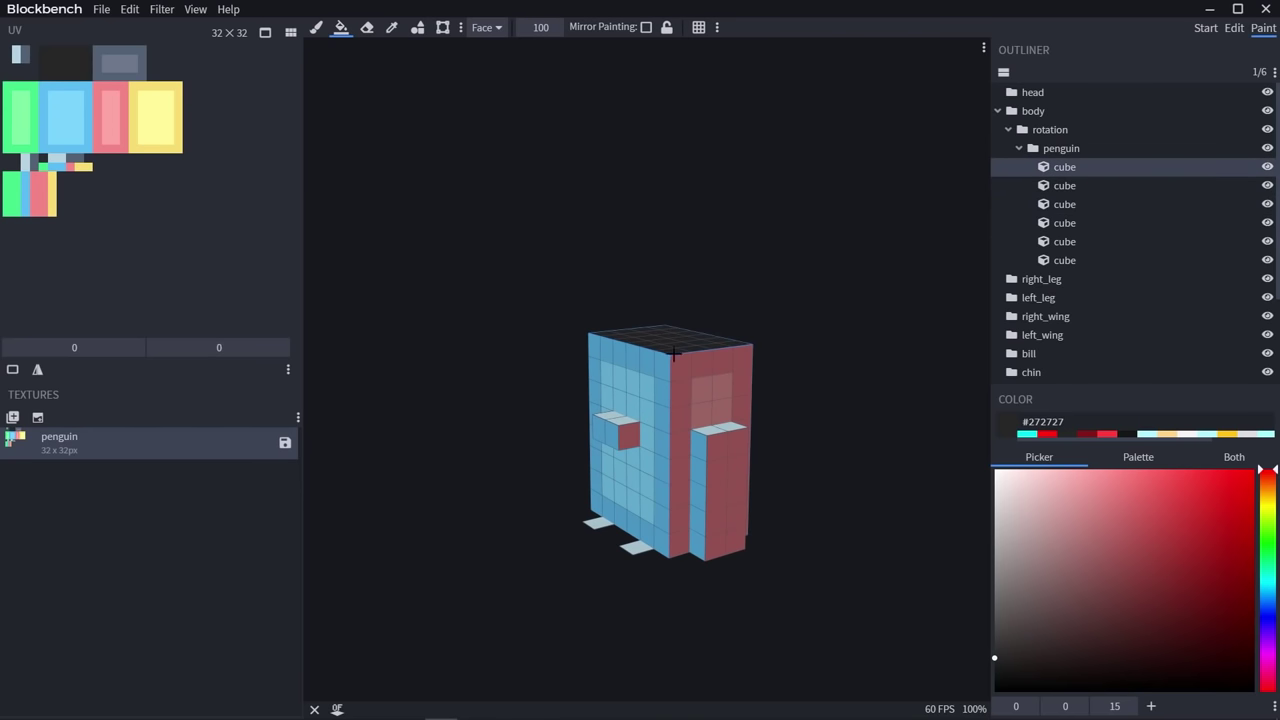
{"action": "left_click", "coordinate": [675, 392]}
{"action": "left_click", "coordinate": [655, 397]}
{"action": "left_click", "coordinate": [712, 430]}
{"action": "left_click", "coordinate": [699, 460]}
{"action": "left_click", "coordinate": [727, 492]}
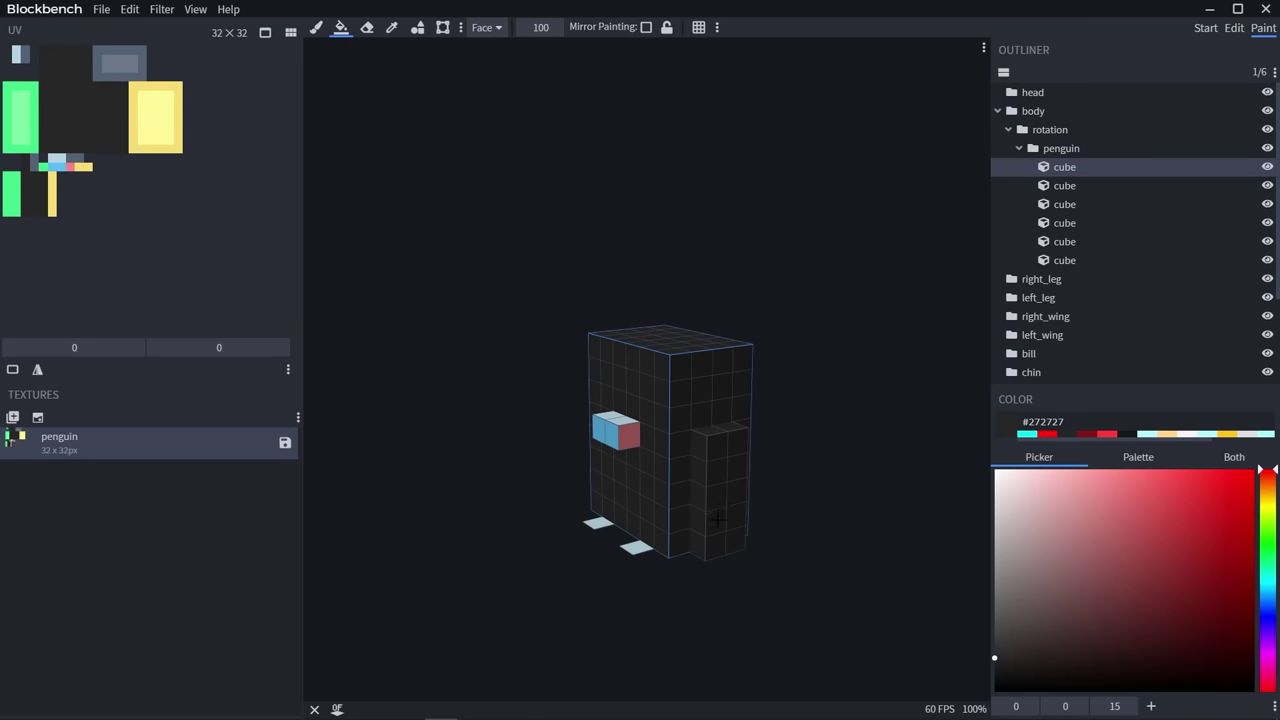
Fill the body's underside, back and remaining side and the wings' undersides and backs with dark grey
{"action": "left_click_drag", "start_coordinate": [486, 457], "coordinate": [374, 365]}
{"action": "left_click", "coordinate": [652, 482]}
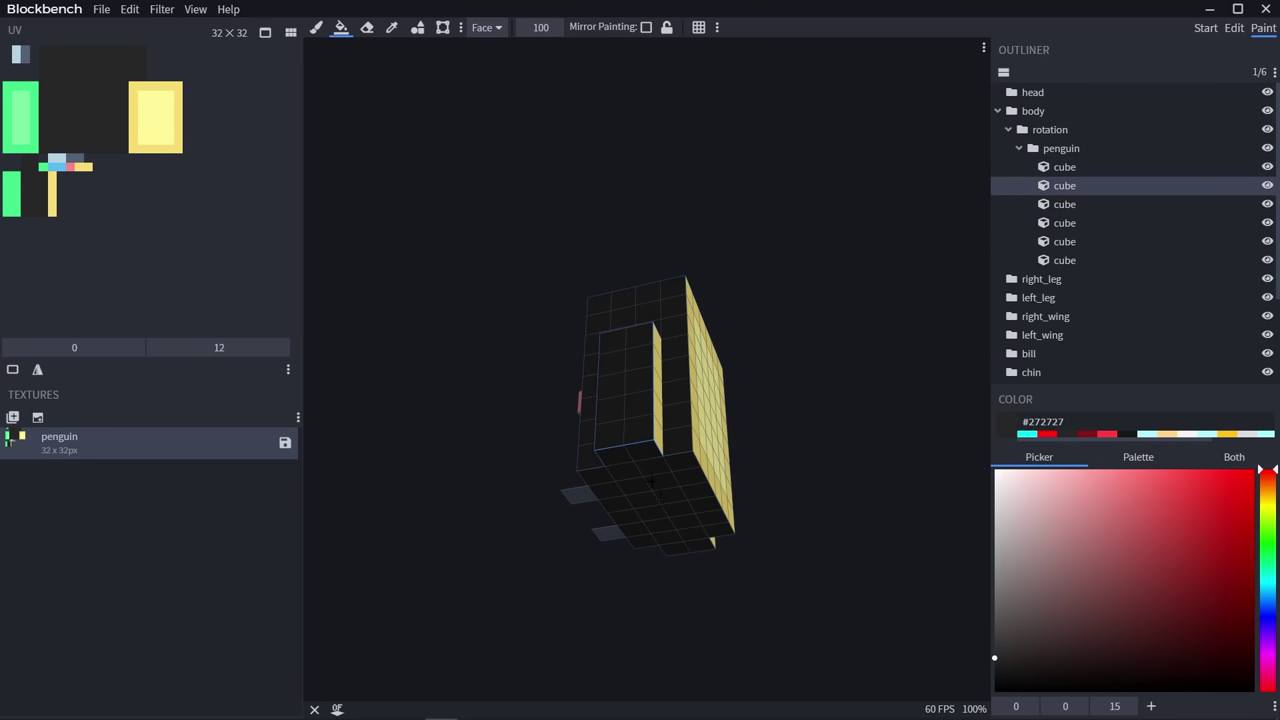
{"action": "left_click_drag", "start_coordinate": [779, 465], "coordinate": [712, 473]}
{"action": "left_click", "coordinate": [655, 472]}
{"action": "left_click", "coordinate": [609, 391]}
{"action": "left_click_drag", "start_coordinate": [803, 308], "coordinate": [557, 291]}
Choose light yellow #ffe982 and fill the beak's front, top and side faces with it
{"action": "left_click", "coordinate": [1267, 500]}
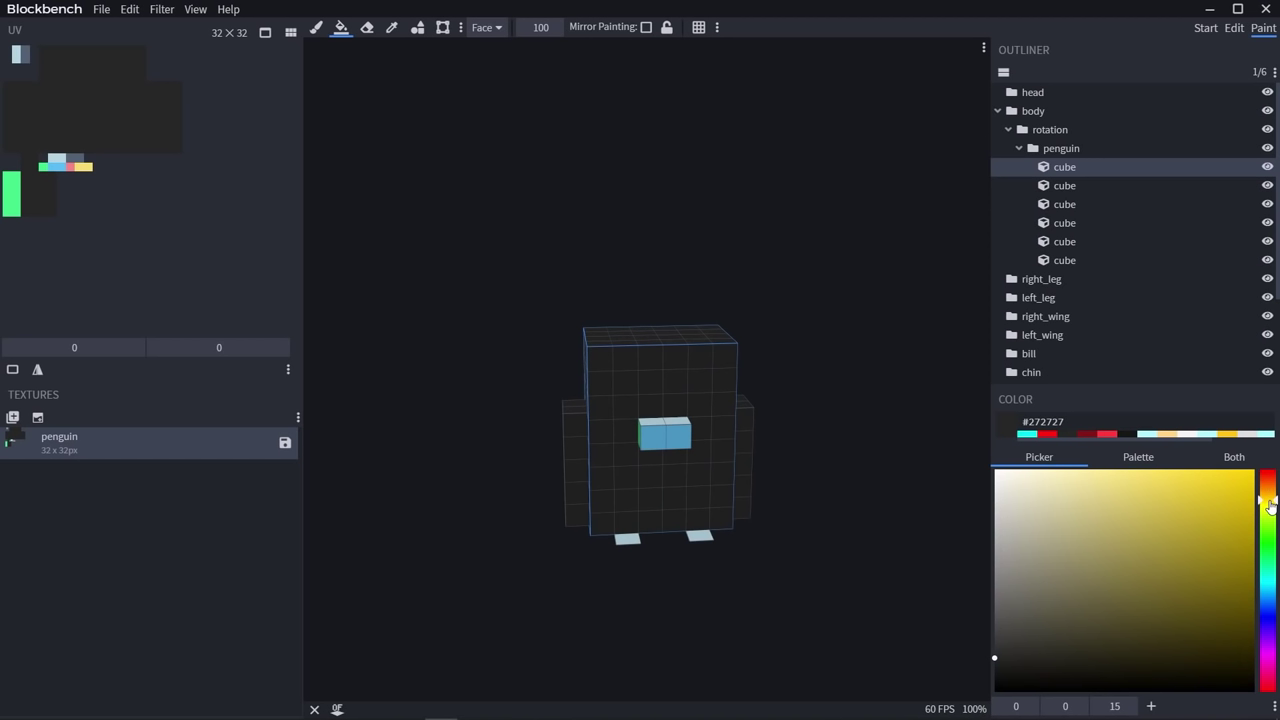
{"action": "left_click", "coordinate": [1128, 470]}
{"action": "left_click", "coordinate": [1121, 469]}
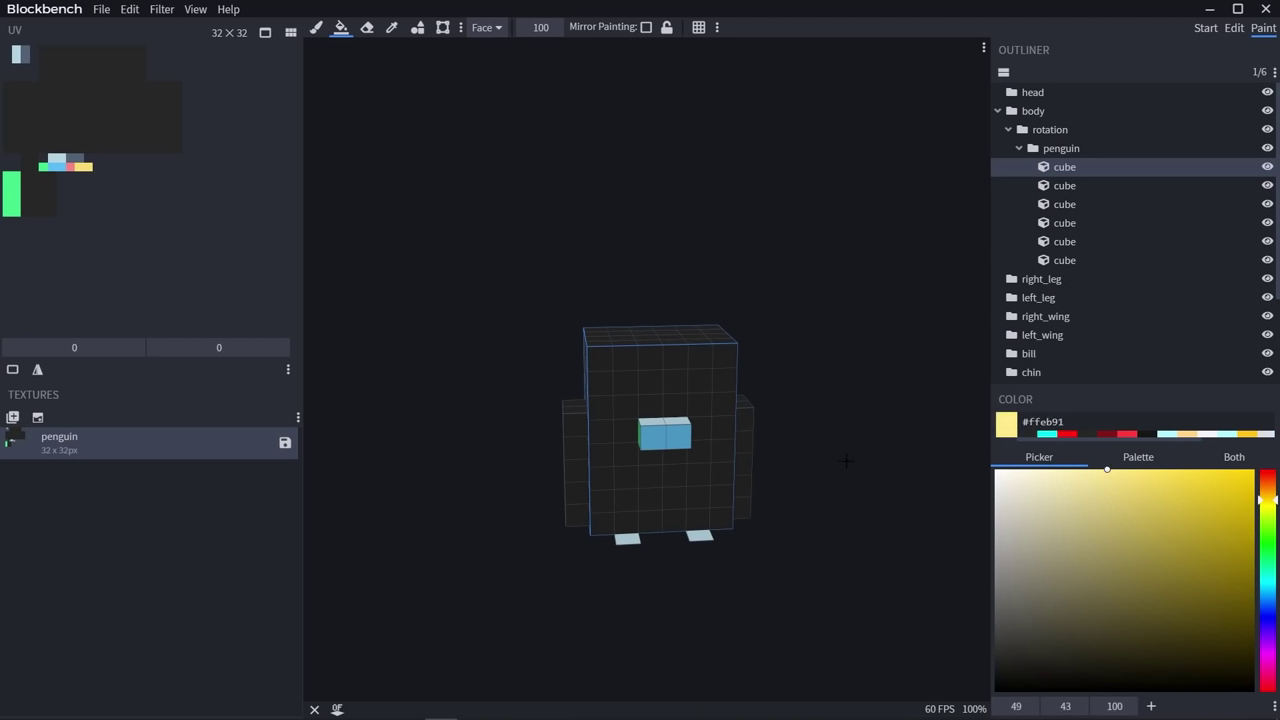
{"action": "left_click", "coordinate": [665, 432]}
{"action": "left_click_drag", "start_coordinate": [666, 430], "coordinate": [633, 430]}
{"action": "left_click", "coordinate": [623, 431]}
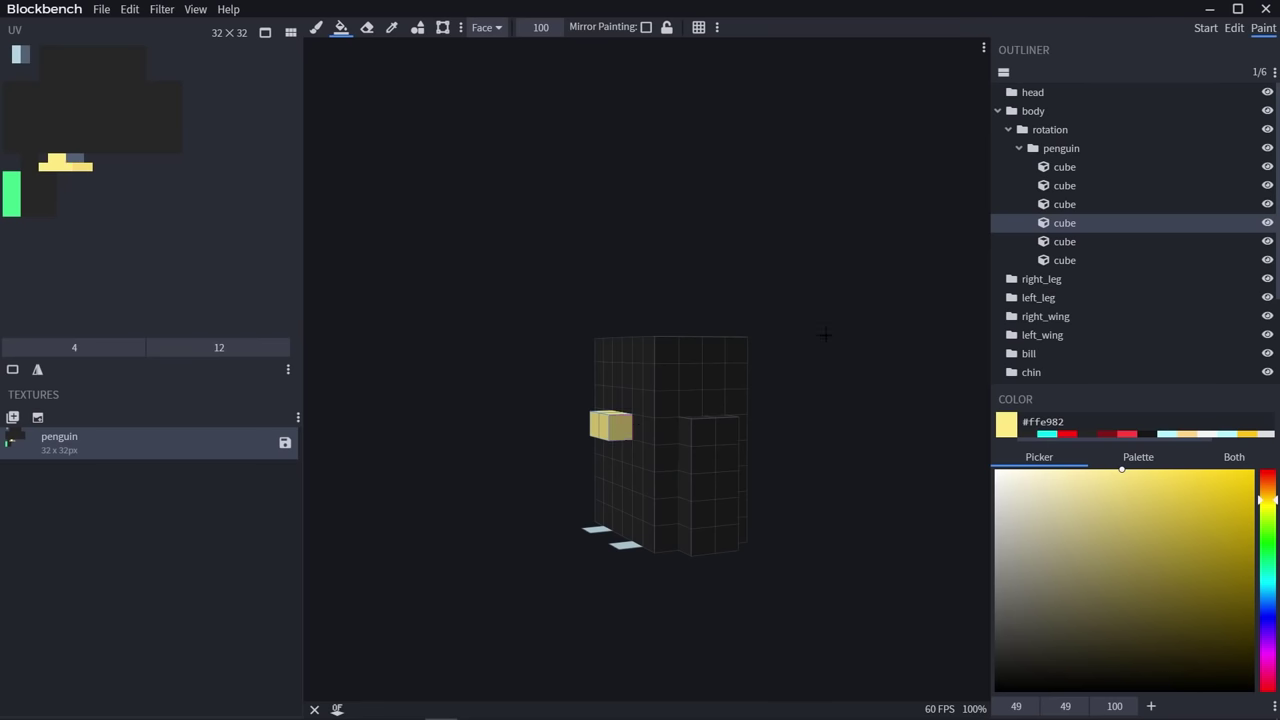
Fill the beak's underside and the tops of both feet with the light yellow
{"action": "left_click_drag", "start_coordinate": [826, 334], "coordinate": [800, 262]}
{"action": "left_click", "coordinate": [643, 403]}
{"action": "left_click_drag", "start_coordinate": [560, 470], "coordinate": [674, 589]}
{"action": "left_click", "coordinate": [691, 520]}
{"action": "left_click", "coordinate": [686, 522]}
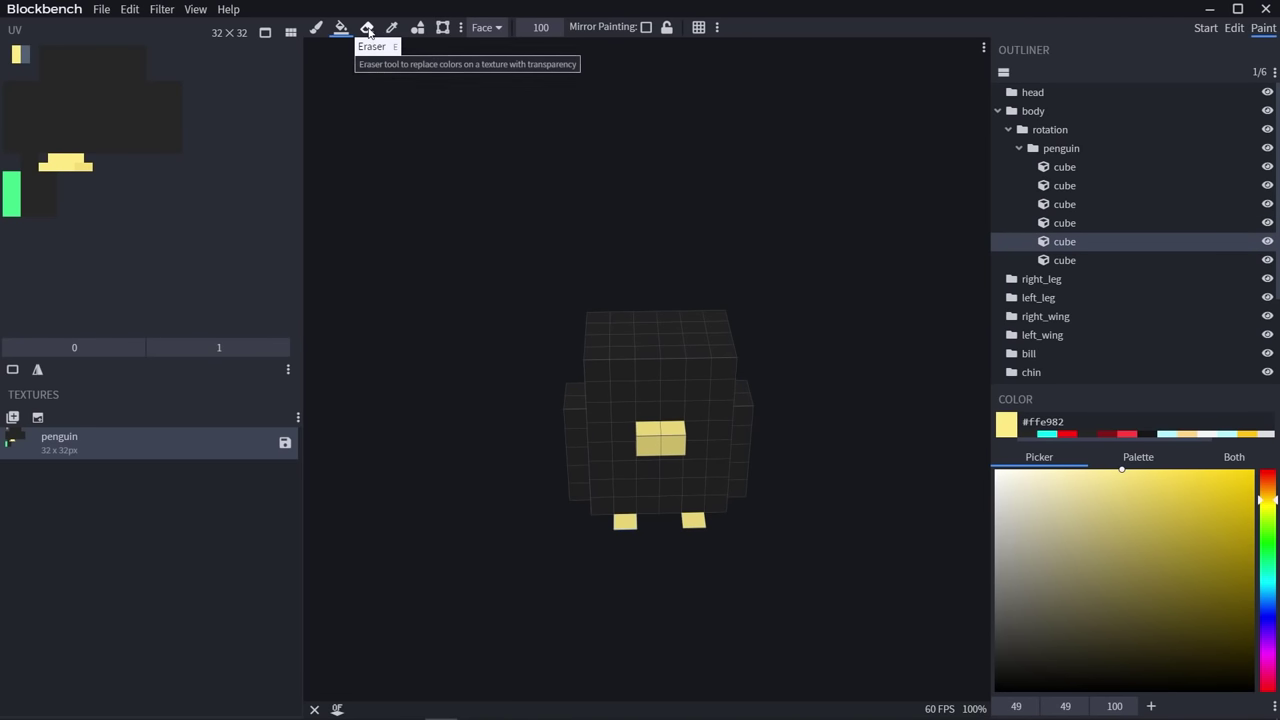
Erase the underside texture of the feet with the Eraser tool
{"action": "key", "text": "e"}
{"action": "left_click_drag", "start_coordinate": [629, 606], "coordinate": [604, 371]}
{"action": "left_click", "coordinate": [603, 372]}
{"action": "left_click", "coordinate": [698, 360]}
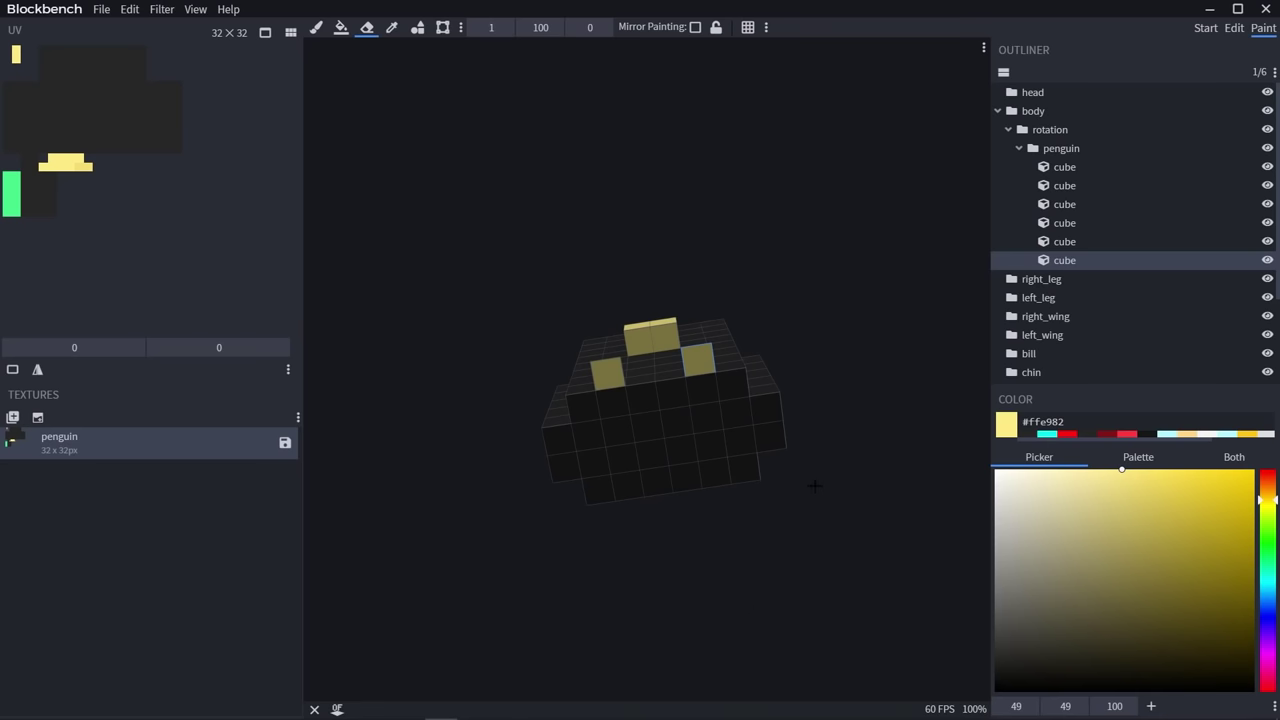
Choose off-white #f1f1f1 and brush a belly patch four pixels wide below the beak on the body's front
{"action": "mouse_move", "coordinate": [830, 373]}
{"action": "left_mouse_down"}
{"action": "mouse_move", "coordinate": [808, 434]}
{"action": "mouse_move", "coordinate": [816, 508]}
{"action": "left_mouse_up"}
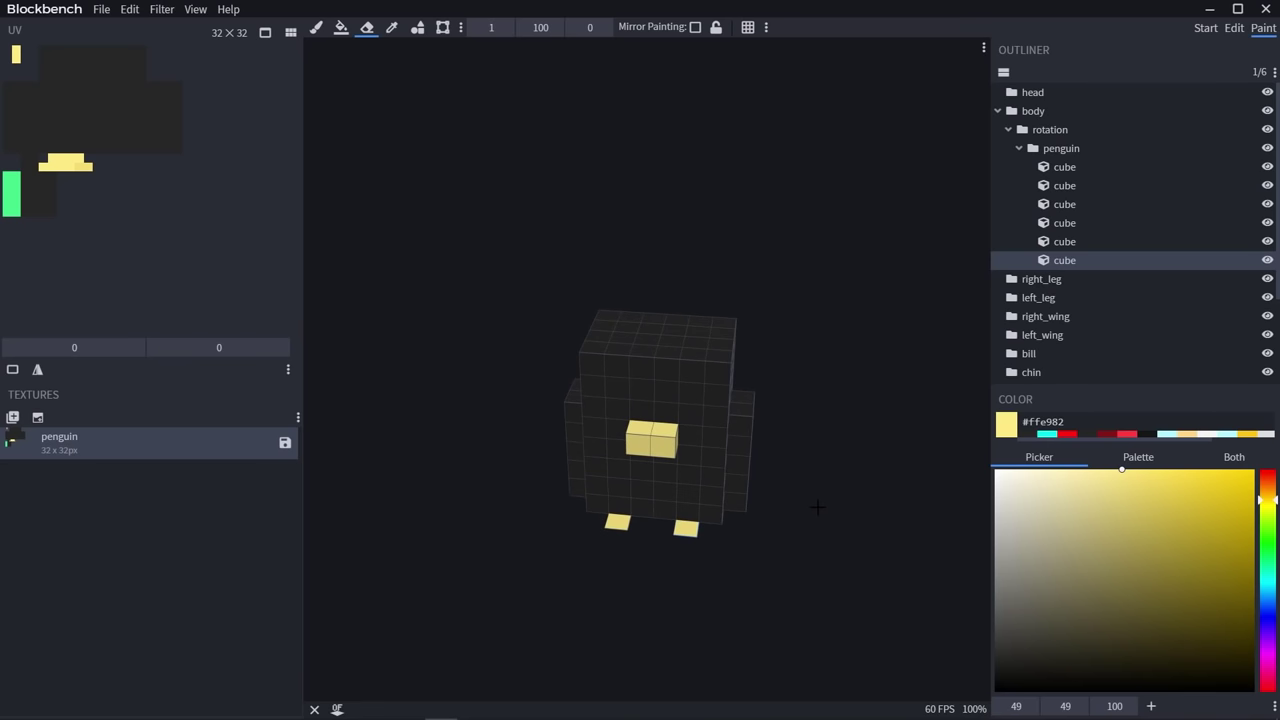
{"action": "left_click_drag", "start_coordinate": [817, 507], "coordinate": [836, 467]}
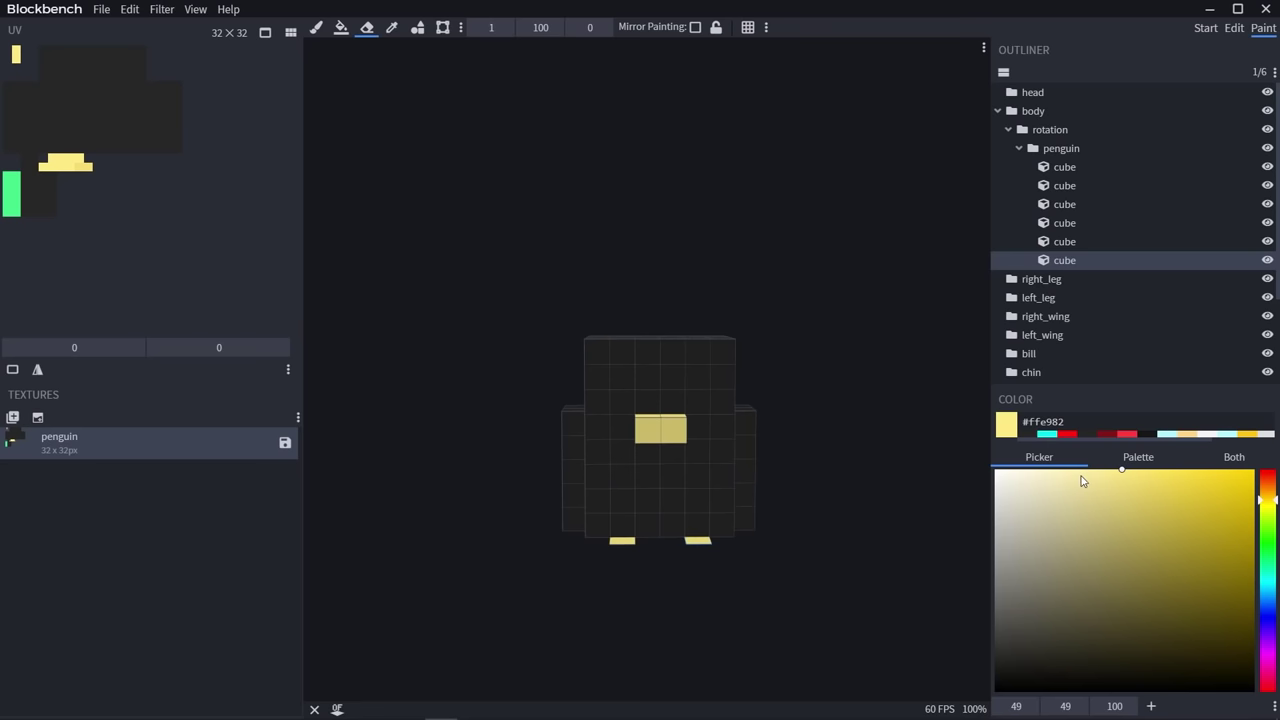
{"action": "left_click", "coordinate": [997, 471]}
{"action": "left_click_drag", "start_coordinate": [955, 470], "coordinate": [961, 481]}
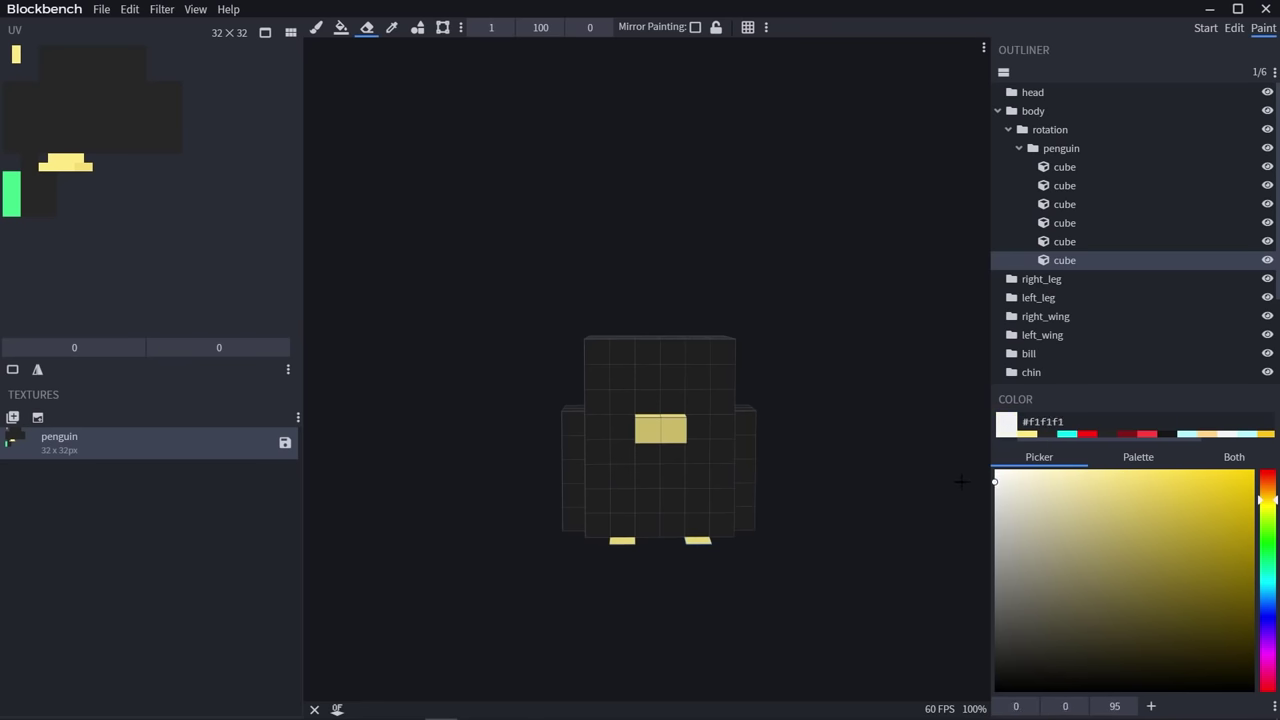
{"action": "left_click", "coordinate": [627, 503]}
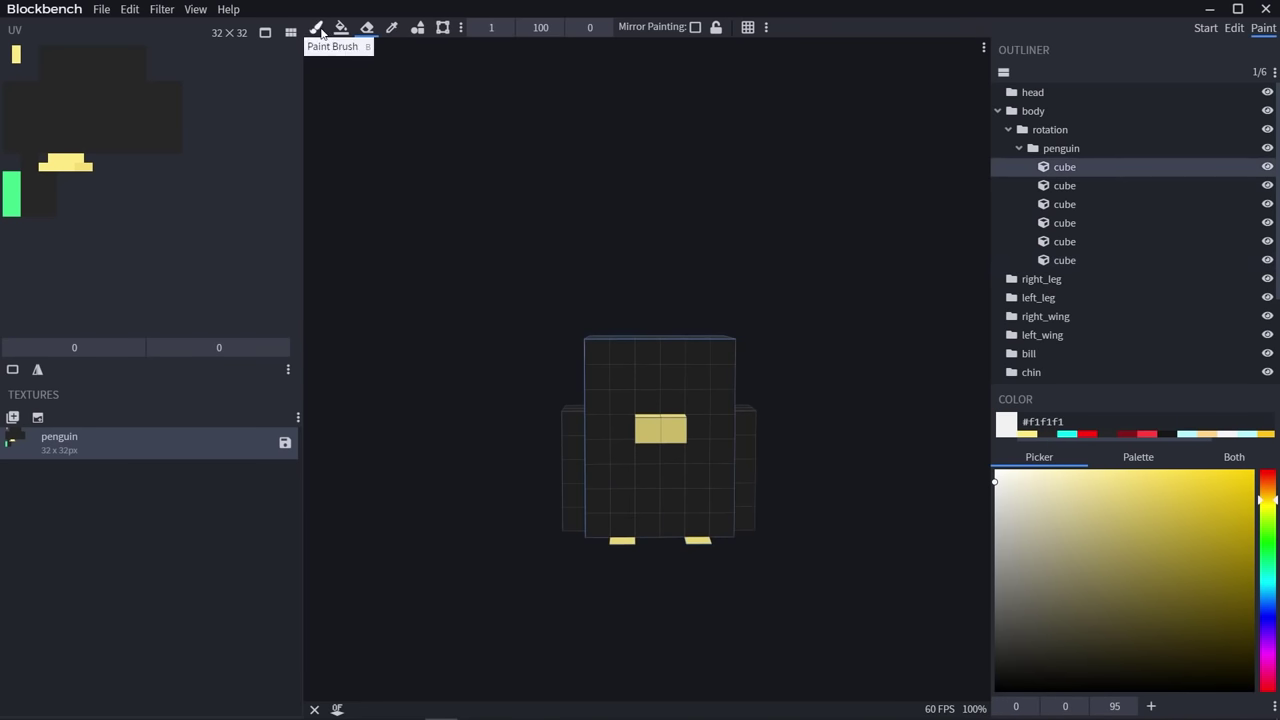
{"action": "key", "text": "b"}
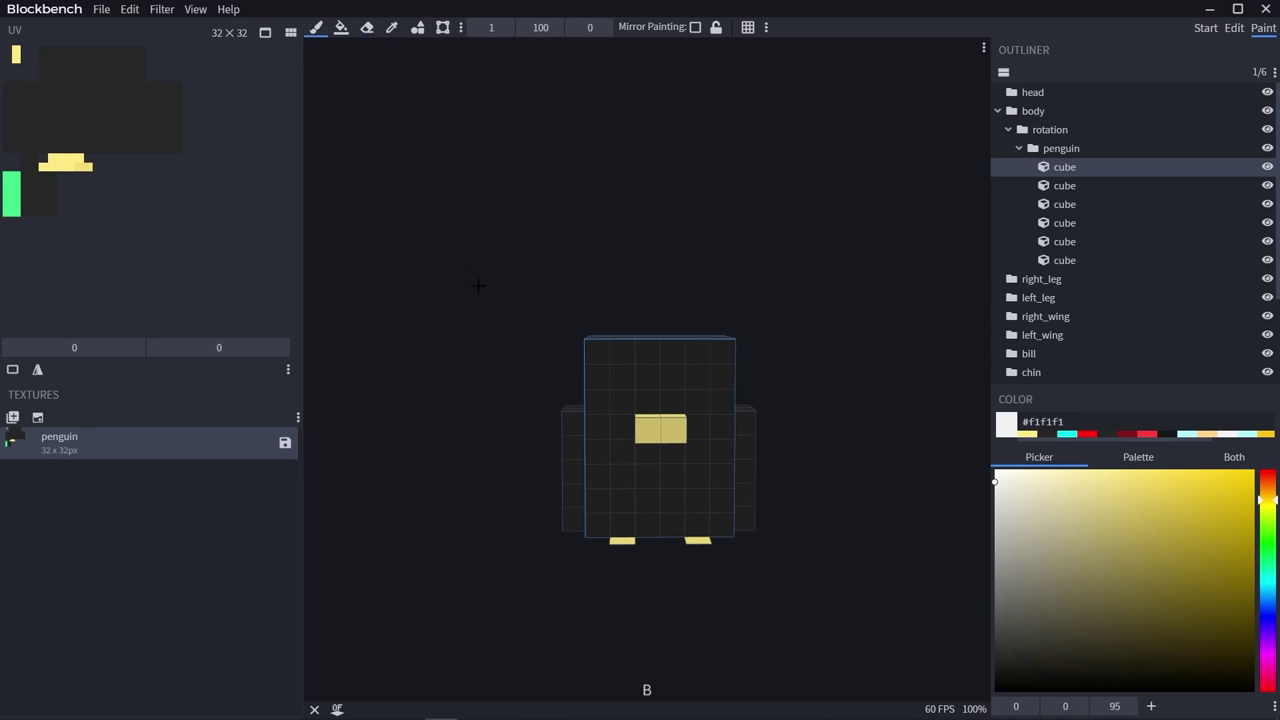
{"action": "mouse_move", "coordinate": [623, 532]}
{"action": "left_mouse_down"}
{"action": "mouse_move", "coordinate": [686, 455]}
{"action": "mouse_move", "coordinate": [668, 512]}
{"action": "mouse_move", "coordinate": [643, 498]}
{"action": "mouse_move", "coordinate": [691, 519]}
{"action": "left_mouse_up"}
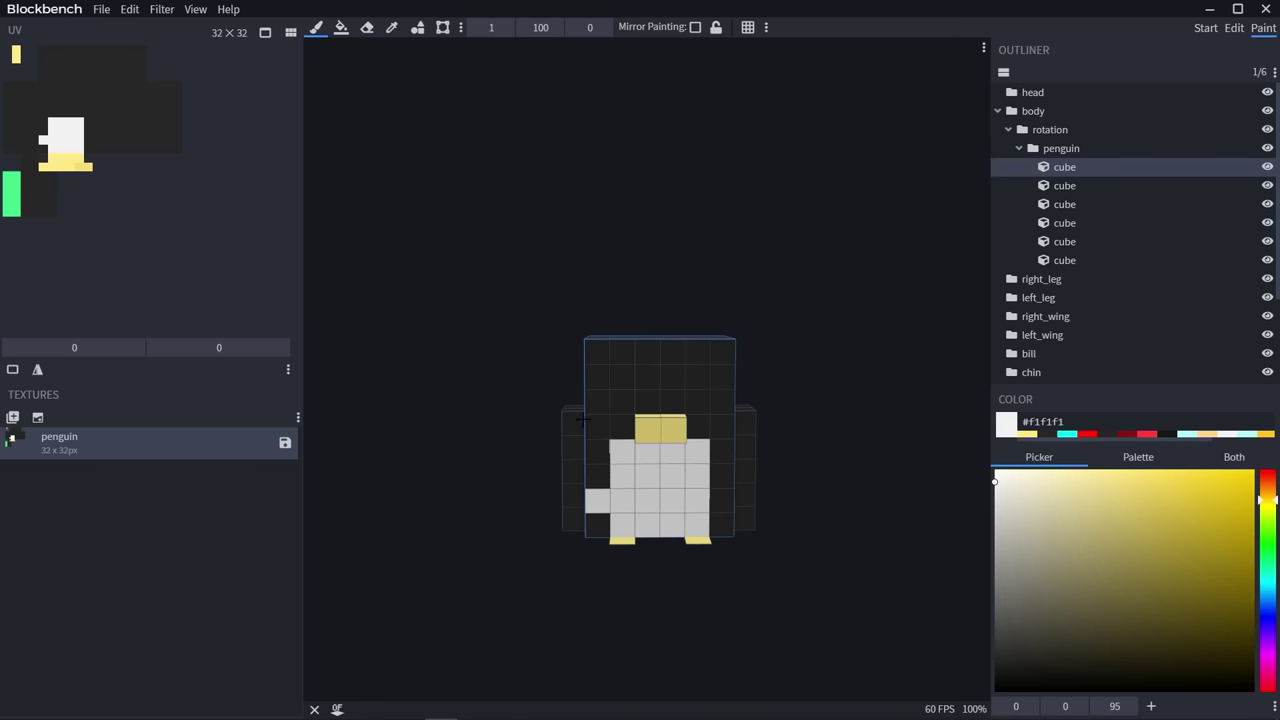
Sample the body's dark grey and paint over the stray white pixel beside the belly and the belly's top row
{"action": "key", "text": "c"}
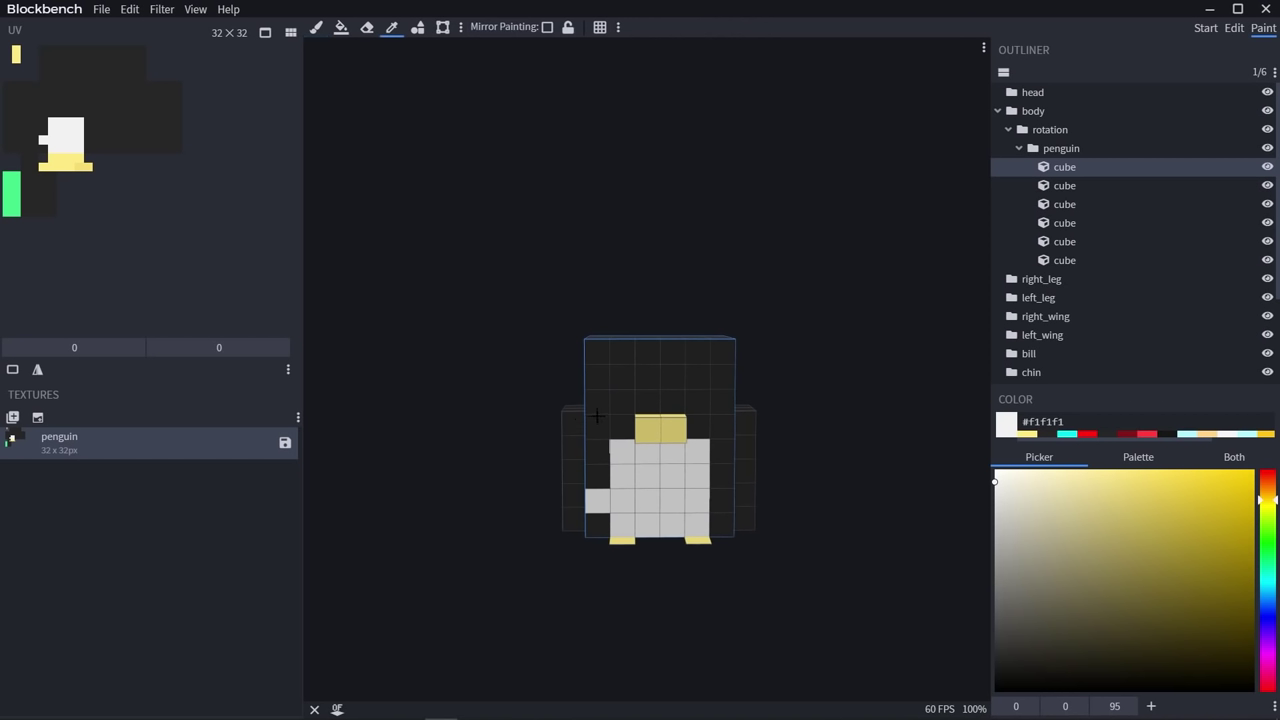
{"action": "left_click", "coordinate": [597, 415]}
{"action": "key", "text": "b"}
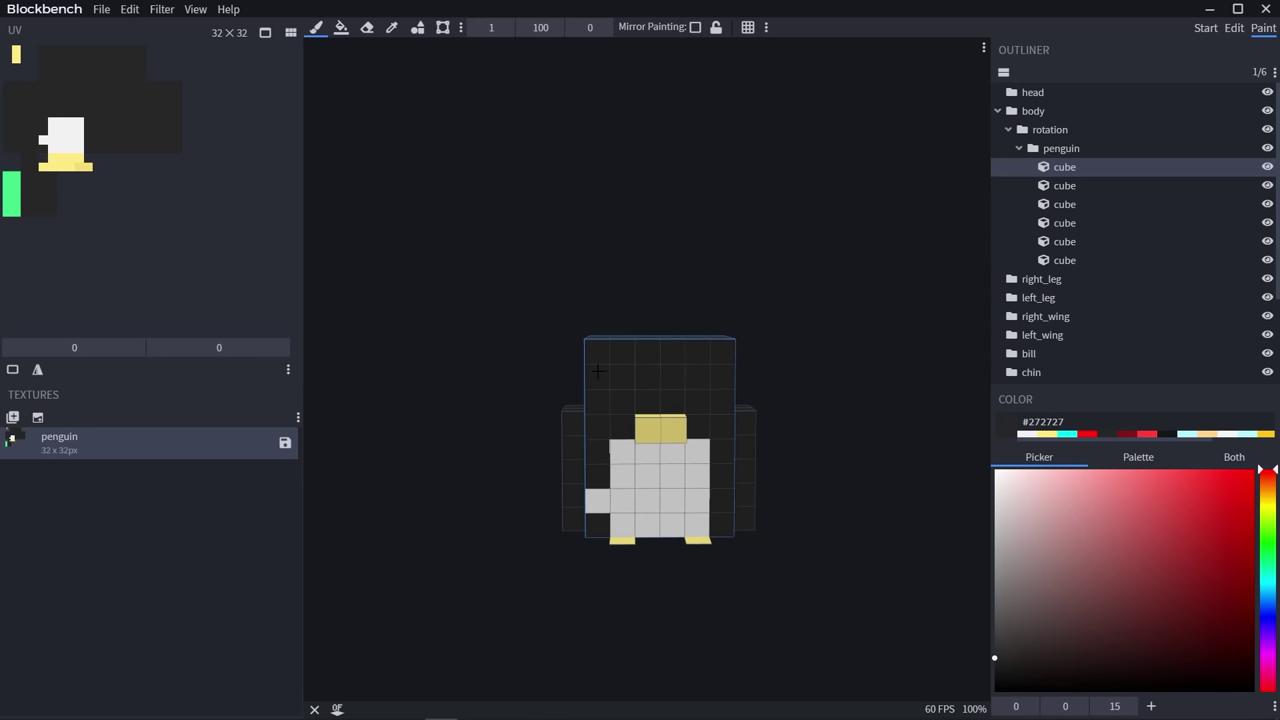
{"action": "left_click", "coordinate": [595, 498]}
{"action": "left_click_drag", "start_coordinate": [617, 450], "coordinate": [692, 452]}
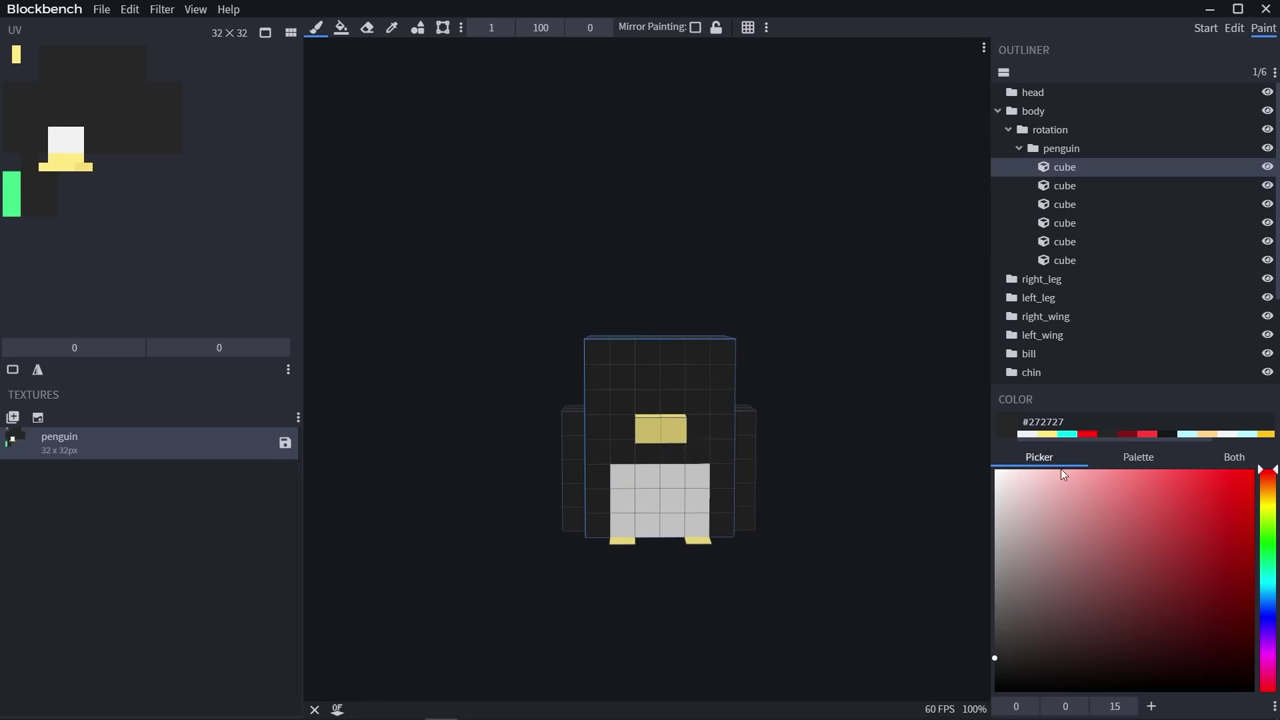
Choose pale cyan #c8f6ff and paint one eye pixel on each side just above the beak
{"action": "key", "text": "ctrl+z"}
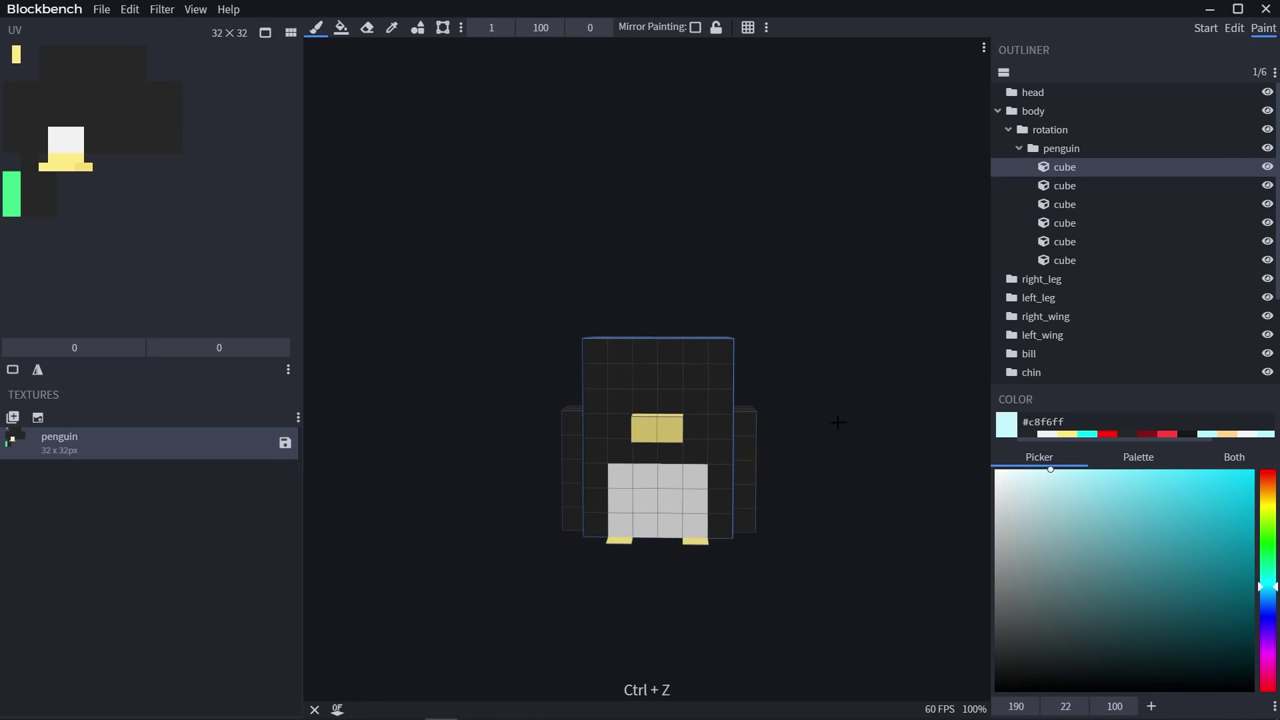
{"action": "left_click", "coordinate": [695, 401]}
{"action": "left_click", "coordinate": [623, 405]}
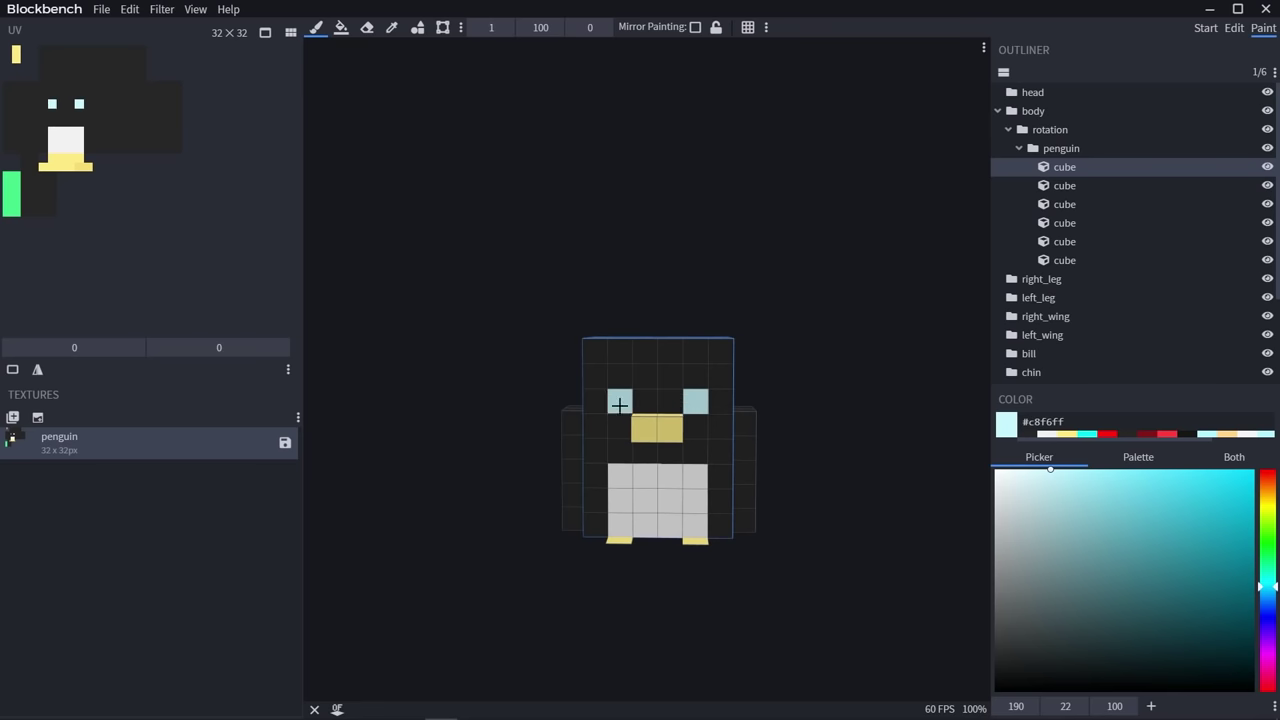
Return to model editing, duplicate the body cube and shorten the copy to a height of 4 from its top
{"action": "mouse_move", "coordinate": [498, 447]}
{"action": "left_mouse_down"}
{"action": "mouse_move", "coordinate": [443, 429]}
{"action": "mouse_move", "coordinate": [508, 449]}
{"action": "left_mouse_up"}
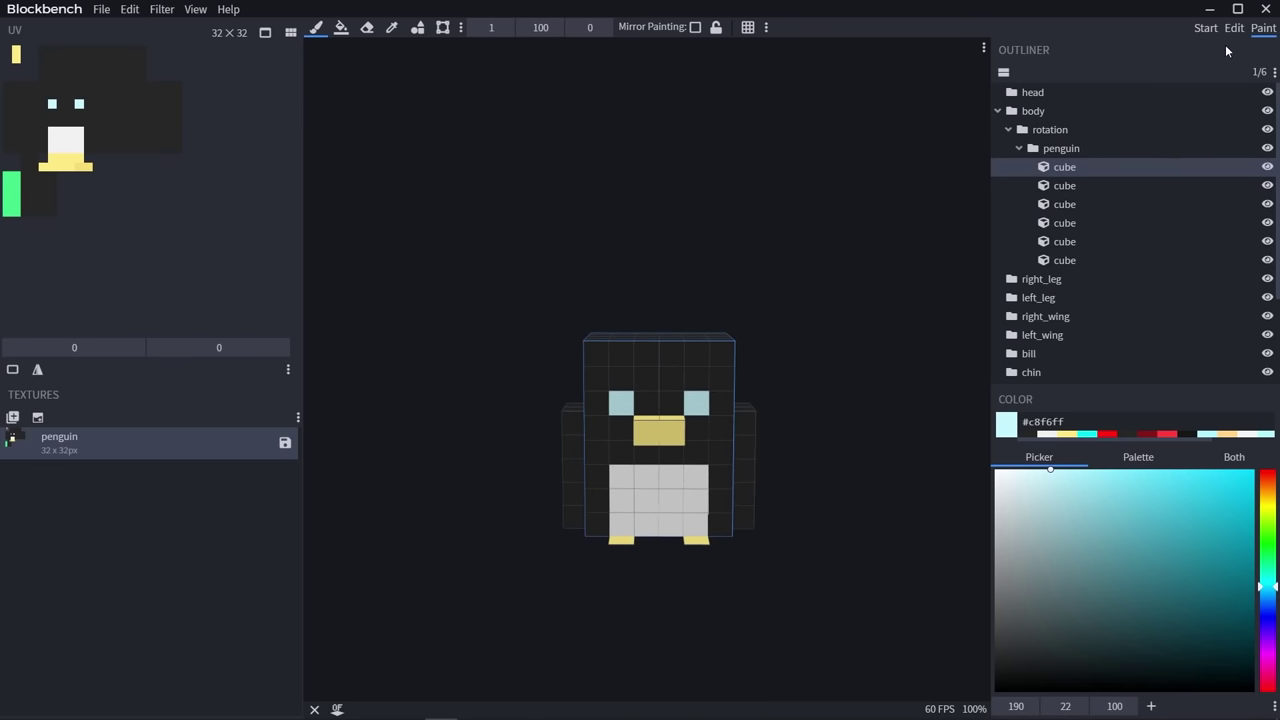
{"action": "left_click_drag", "start_coordinate": [820, 284], "coordinate": [792, 310]}
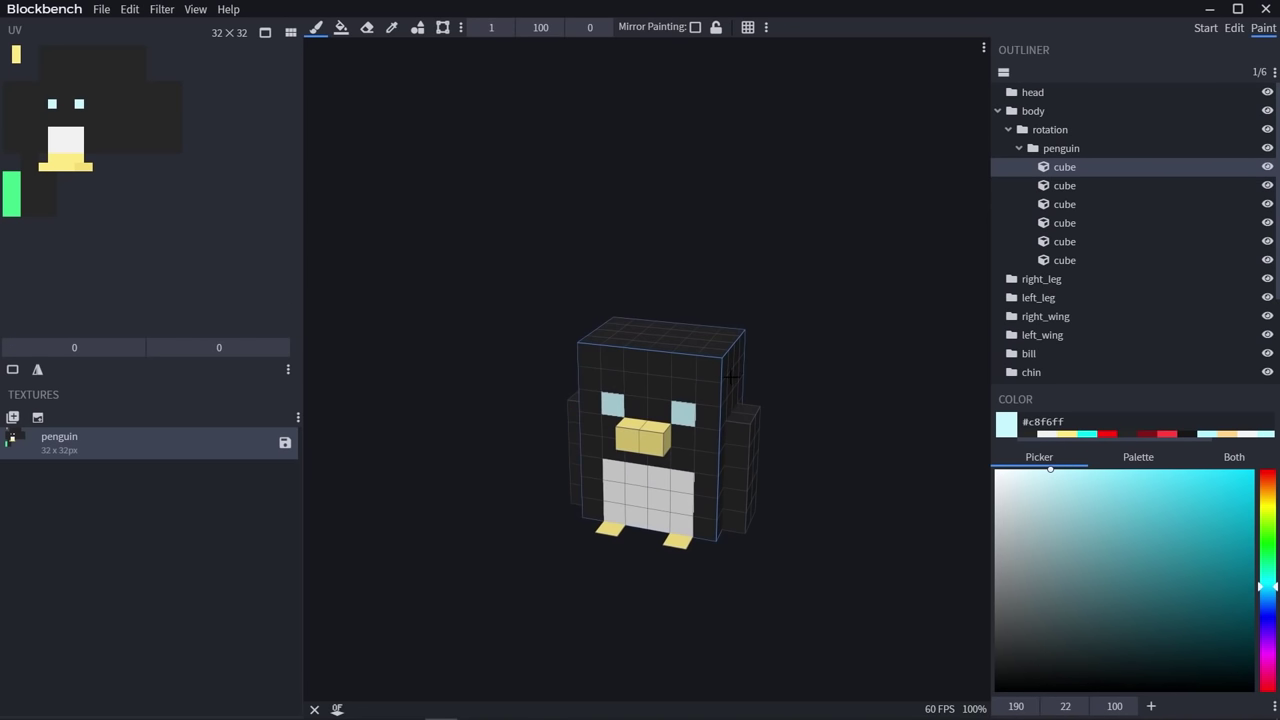
{"action": "key", "text": "1"}
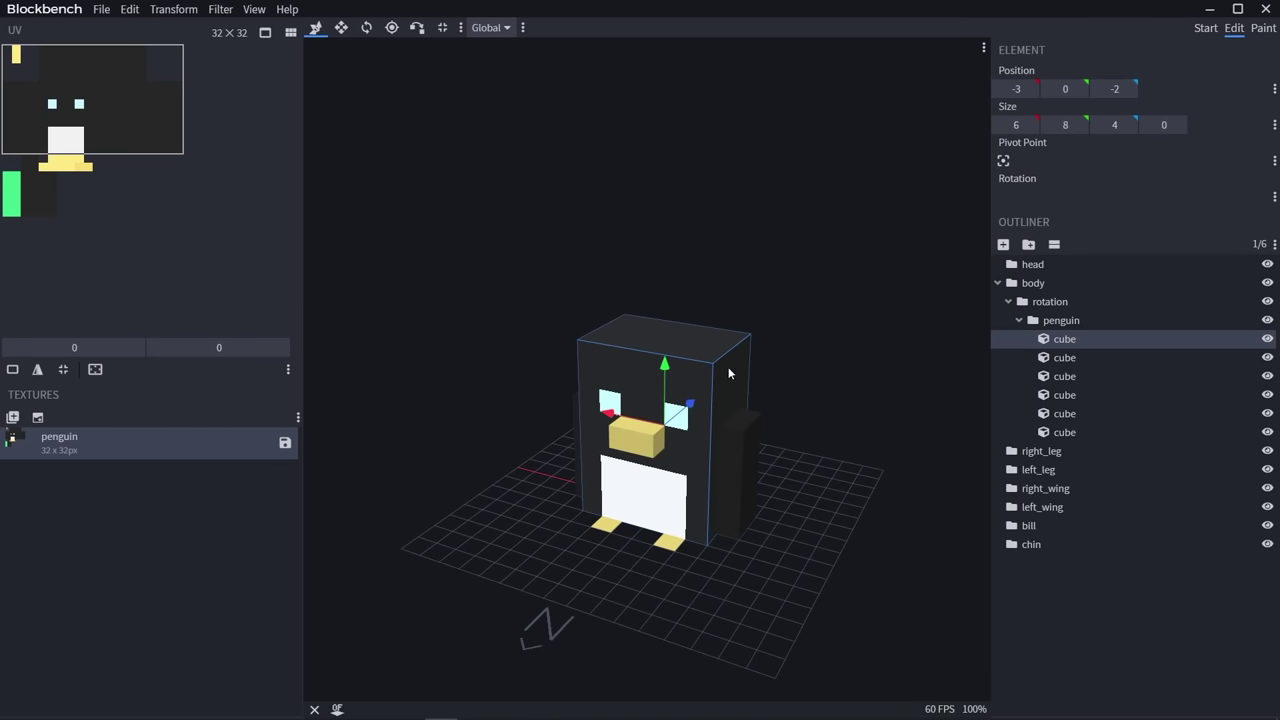
{"action": "key", "text": "ctrl+d"}
{"action": "left_click_drag", "start_coordinate": [728, 372], "coordinate": [816, 348]}
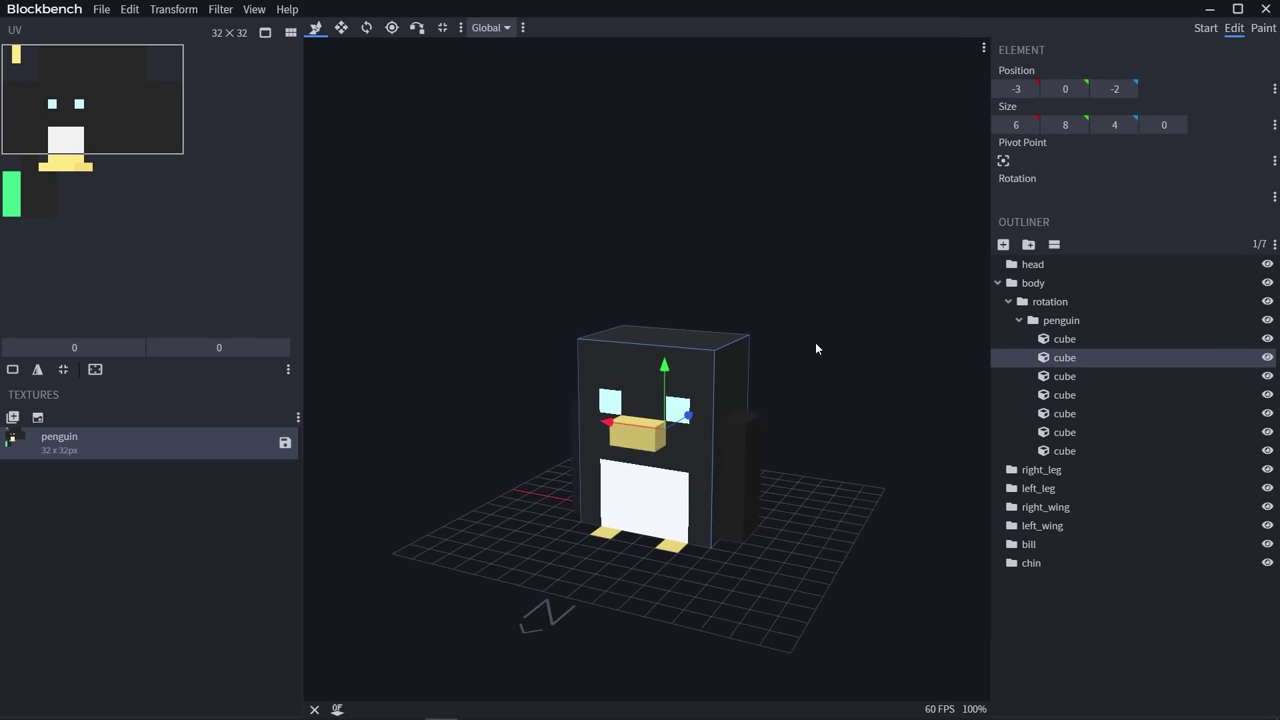
{"action": "key", "text": "s"}
{"action": "left_click_drag", "start_coordinate": [664, 364], "coordinate": [662, 450]}
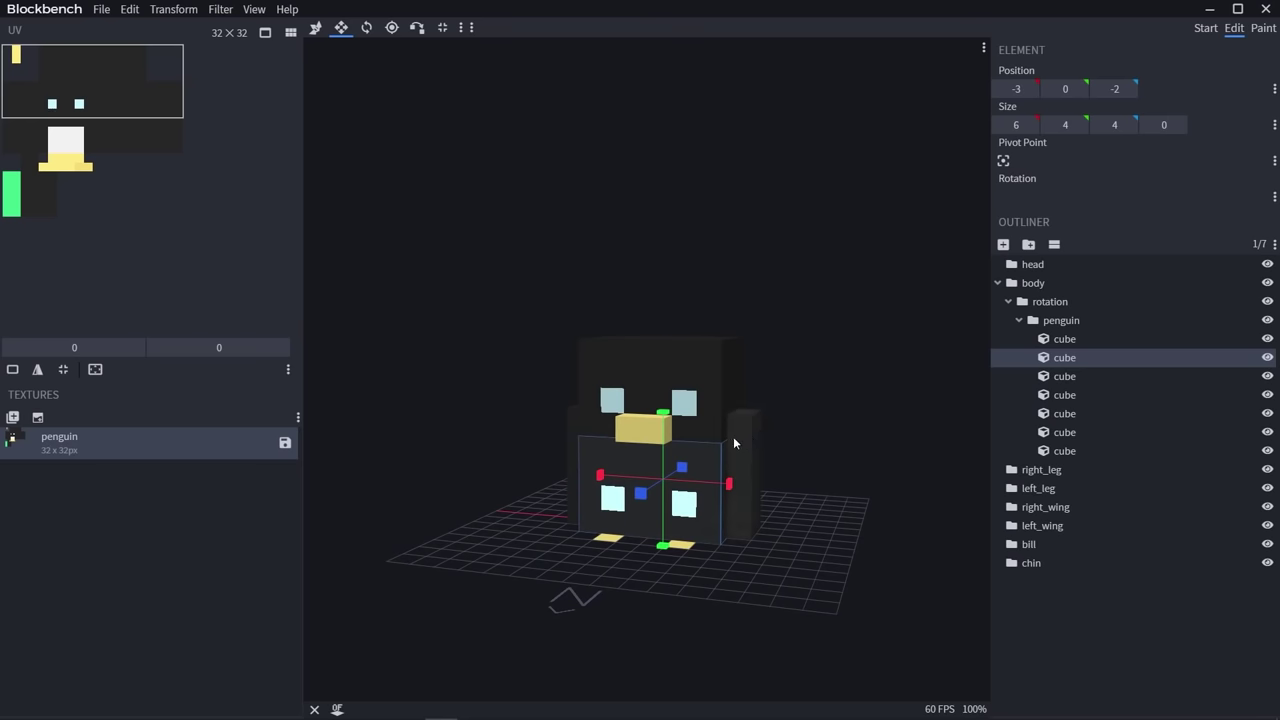
Shorten the original body cube from below to a height of 4, starting at Y position 4, as the head
{"action": "left_click", "coordinate": [711, 384]}
{"action": "left_click_drag", "start_coordinate": [664, 494], "coordinate": [665, 408]}
{"action": "key", "text": "v"}
{"action": "left_click_drag", "start_coordinate": [815, 460], "coordinate": [816, 431]}
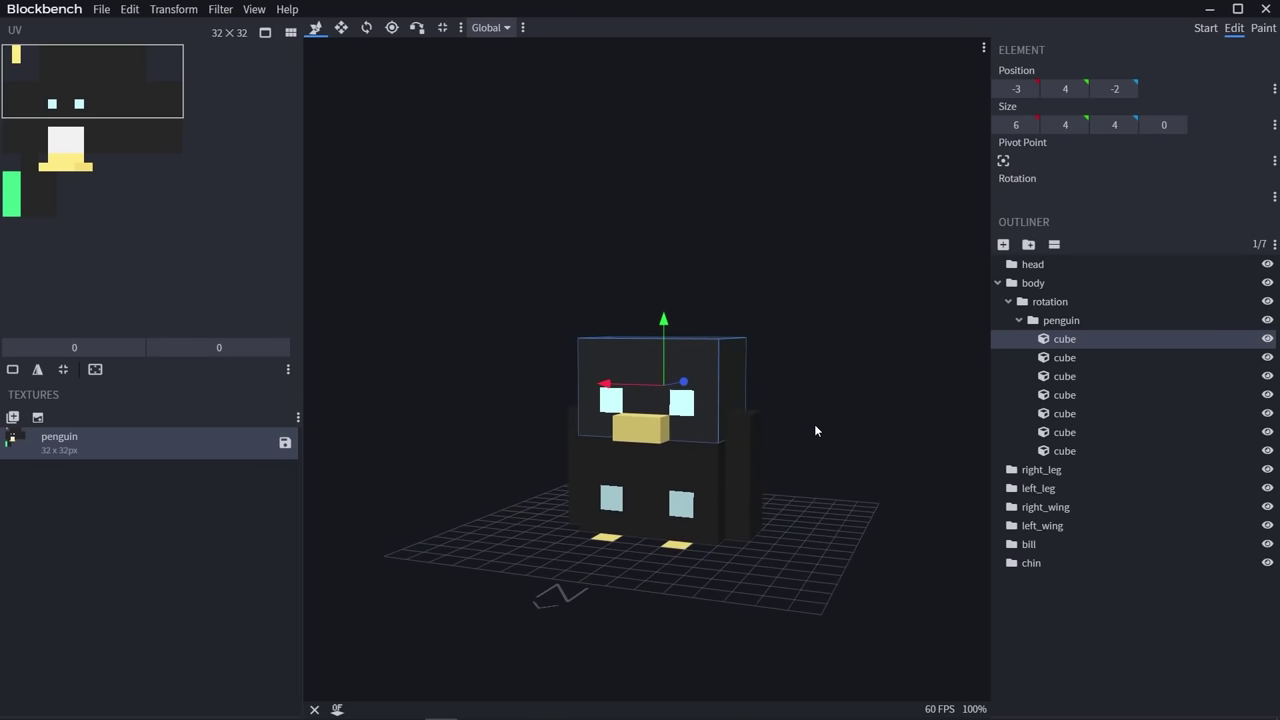
Move the lower body cube's UV down to offset 0, 4 so the white belly maps onto its front
{"action": "left_click", "coordinate": [654, 474]}
{"action": "left_click", "coordinate": [149, 149]}
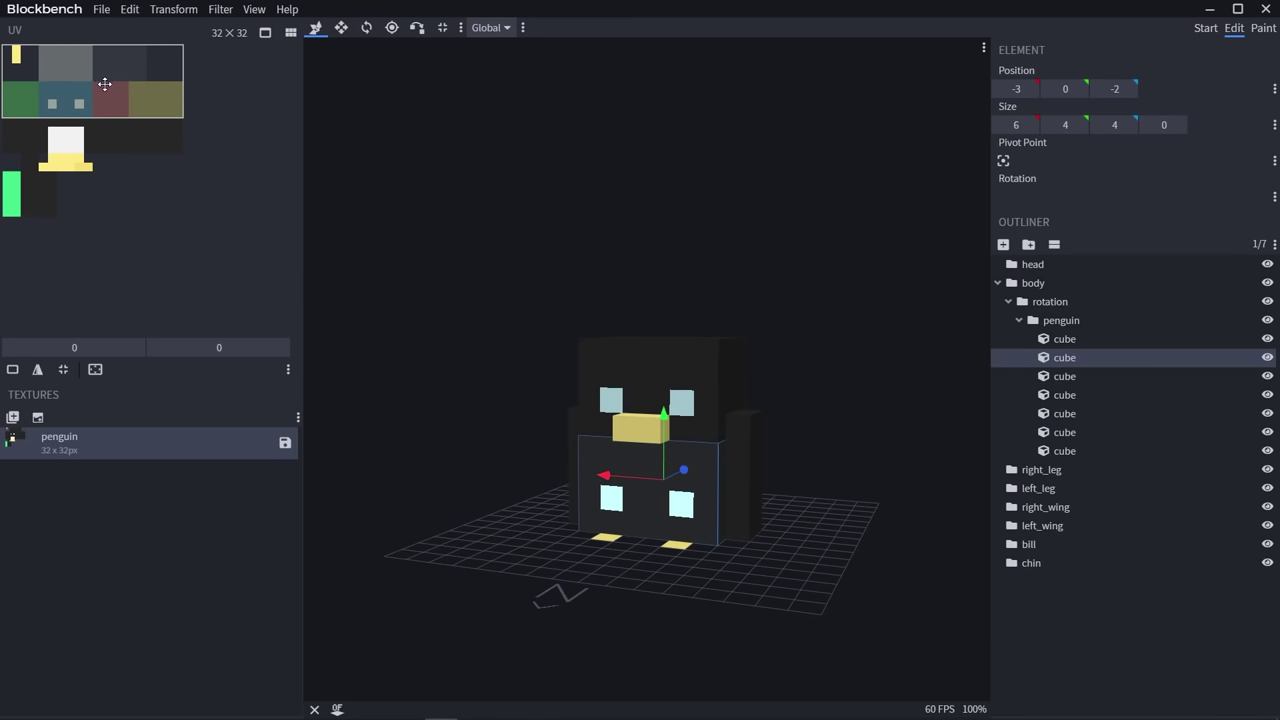
{"action": "left_click_drag", "start_coordinate": [104, 82], "coordinate": [102, 120]}
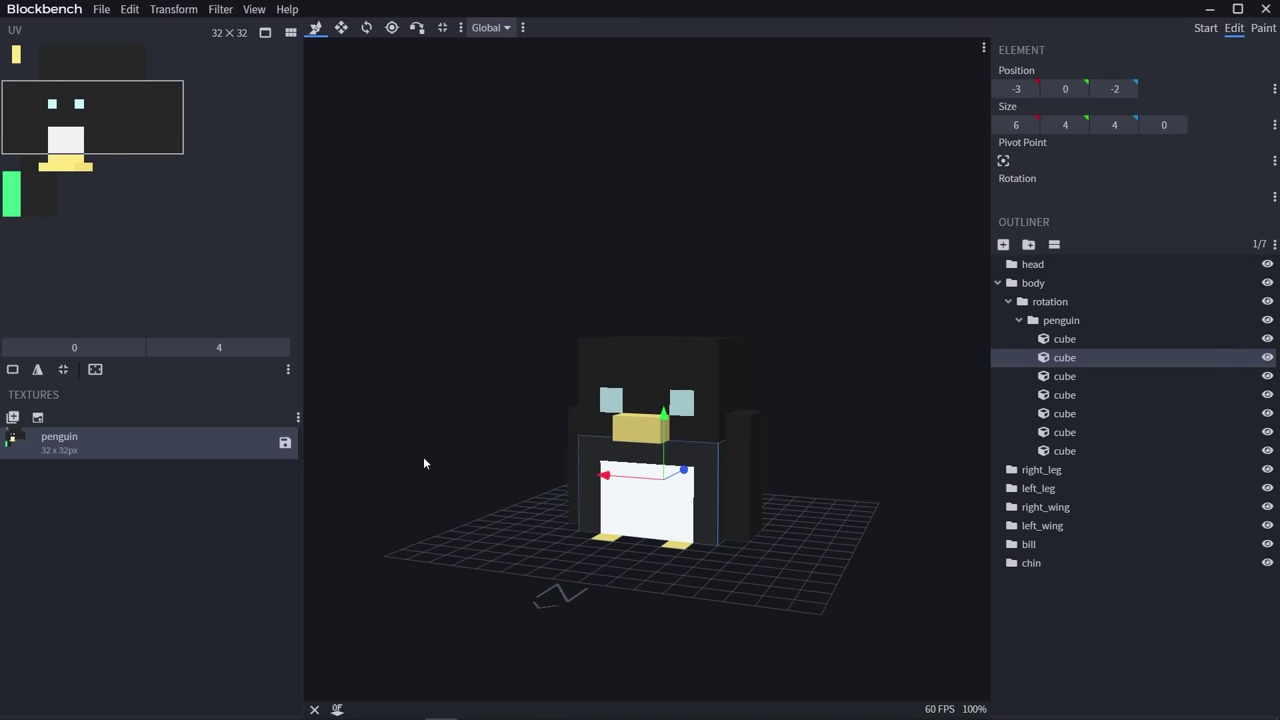
Reduce the head cube's height to 3 and move its UV down to offset 0, 1
{"action": "left_click_drag", "start_coordinate": [444, 471], "coordinate": [389, 489]}
{"action": "left_click_drag", "start_coordinate": [644, 398], "coordinate": [512, 412]}
{"action": "left_click_drag", "start_coordinate": [752, 322], "coordinate": [777, 313]}
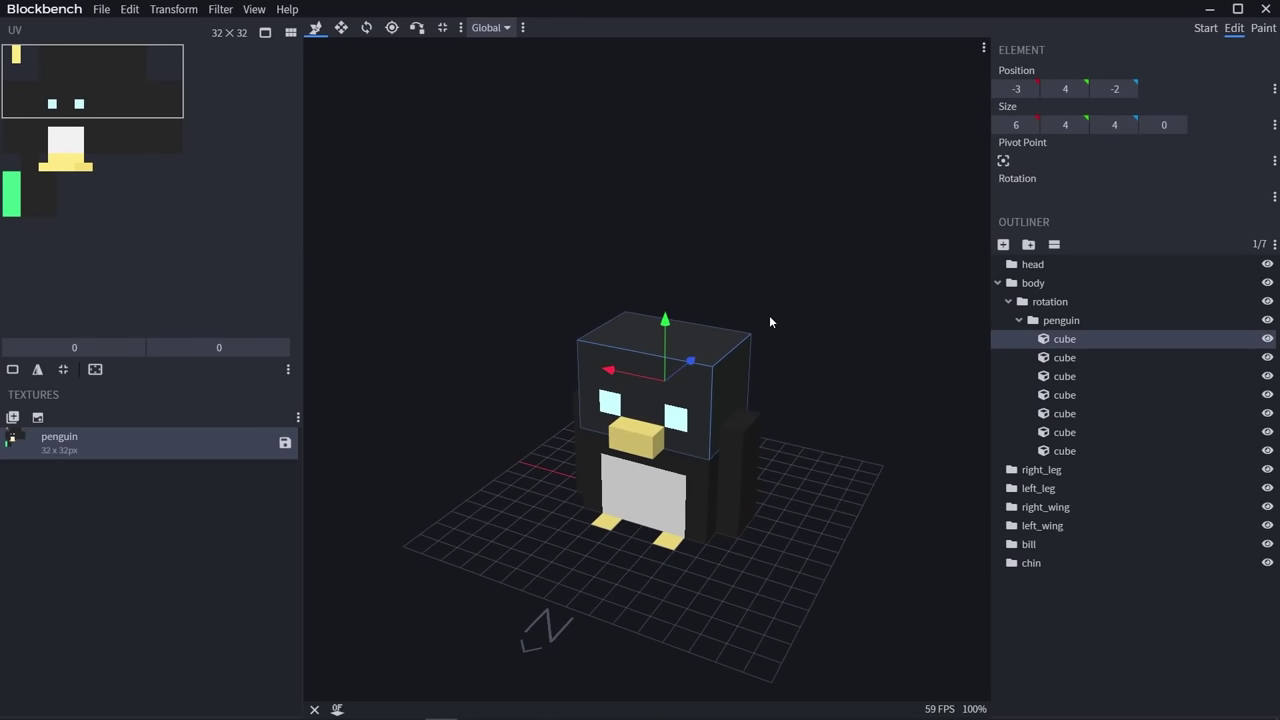
{"action": "key", "text": "s"}
{"action": "left_click_drag", "start_coordinate": [666, 326], "coordinate": [664, 334]}
{"action": "left_click_drag", "start_coordinate": [520, 336], "coordinate": [445, 304]}
{"action": "key", "text": "ctrl+z"}
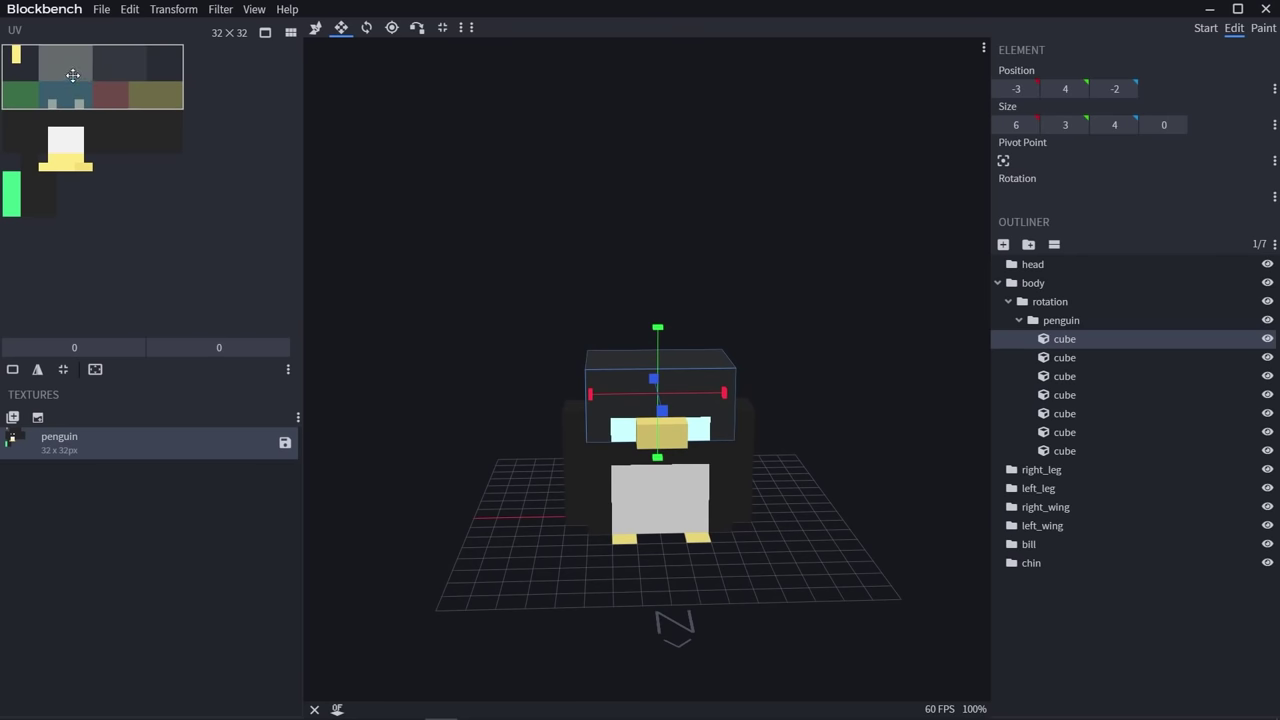
{"action": "left_click_drag", "start_coordinate": [73, 76], "coordinate": [73, 86]}
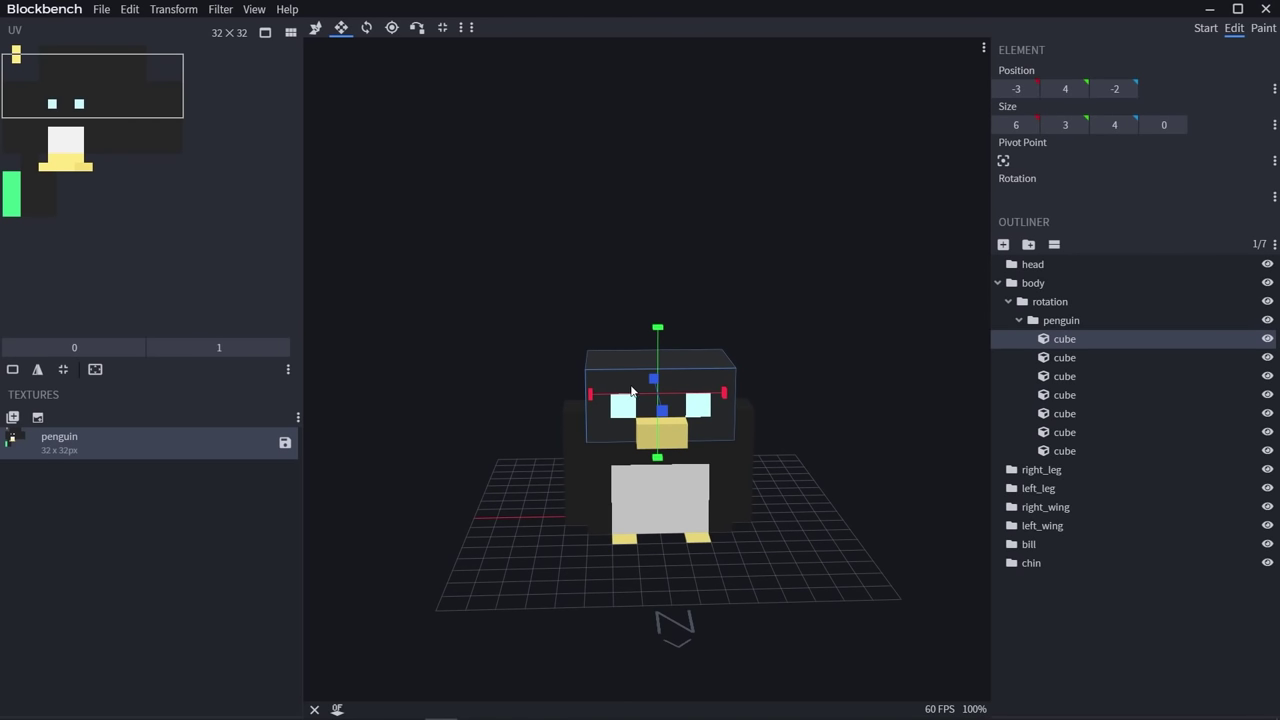